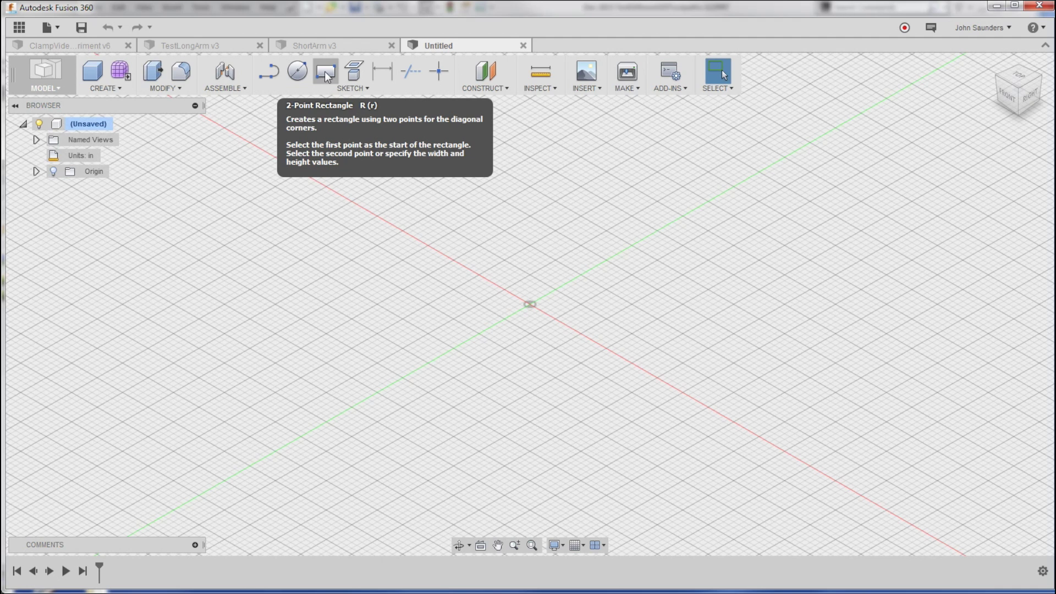
# Step: Sketch a two-point rectangle 4 in wide and 1 in high on the right-side vertical plane, with its upper-left corner at the origin
pyautogui.click(326, 72)
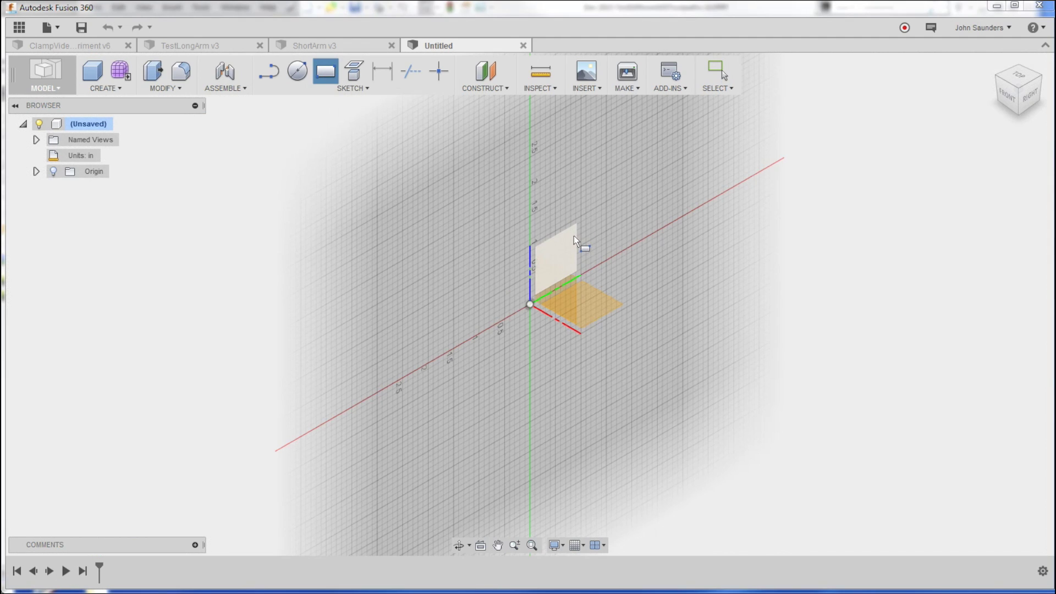
pyautogui.click(573, 236)
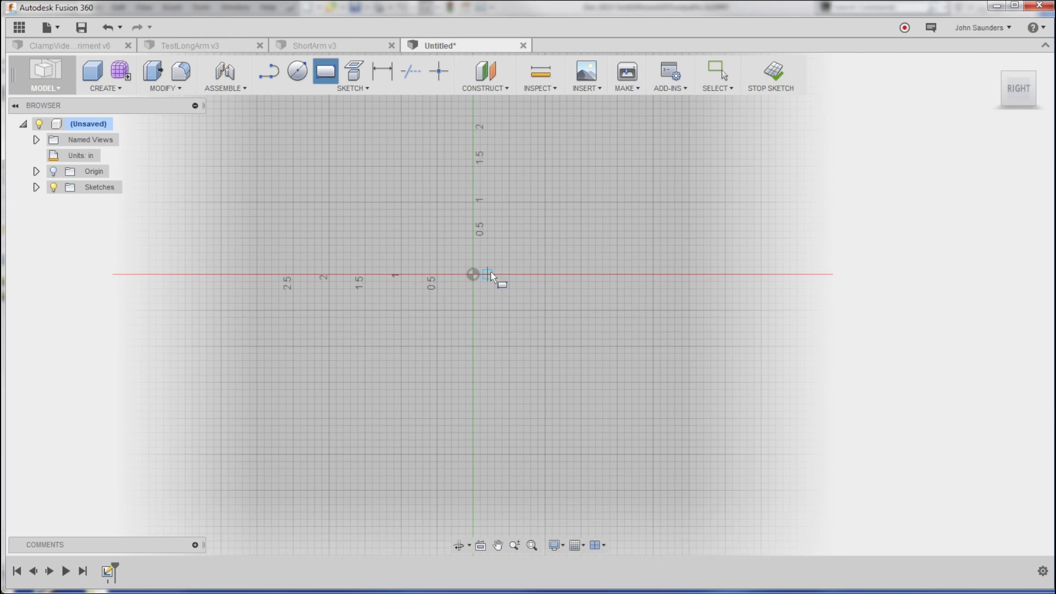
pyautogui.click(474, 275)
pyautogui.write('1')
pyautogui.press('Tab')
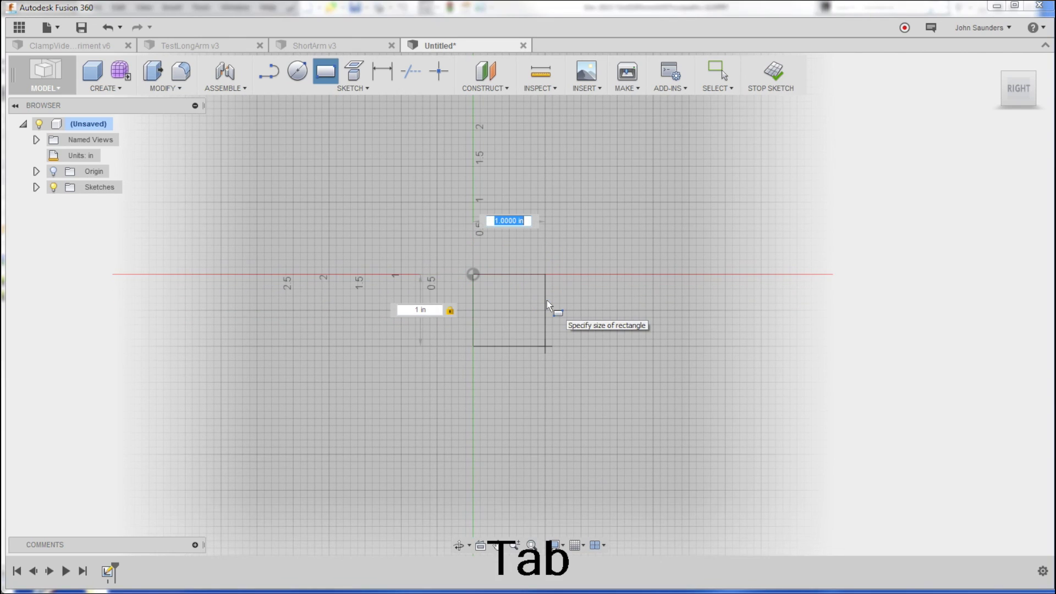
pyautogui.write('4')
pyautogui.press('Tab')
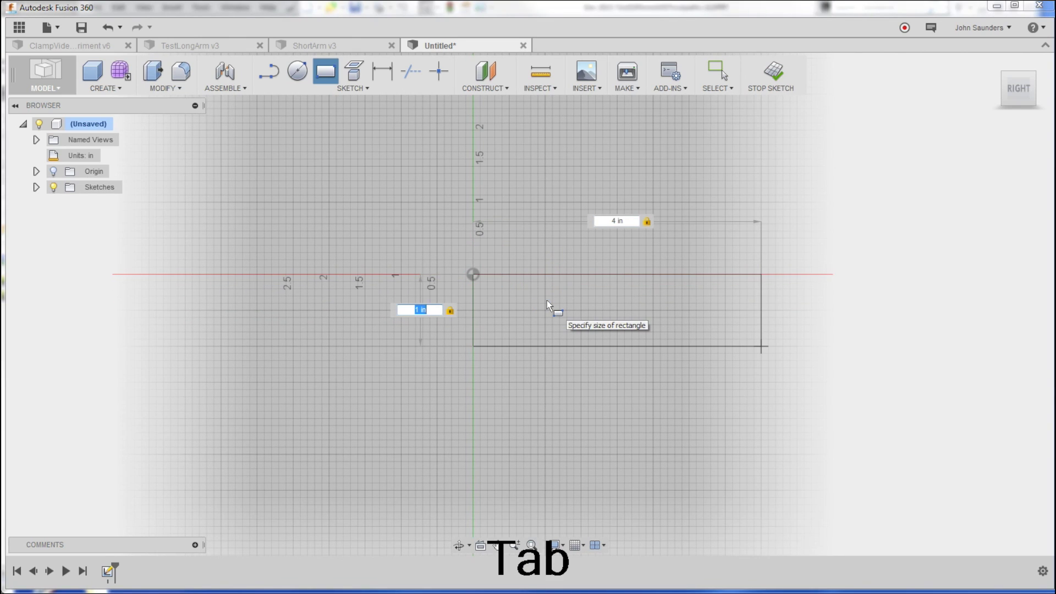
pyautogui.press('Return')
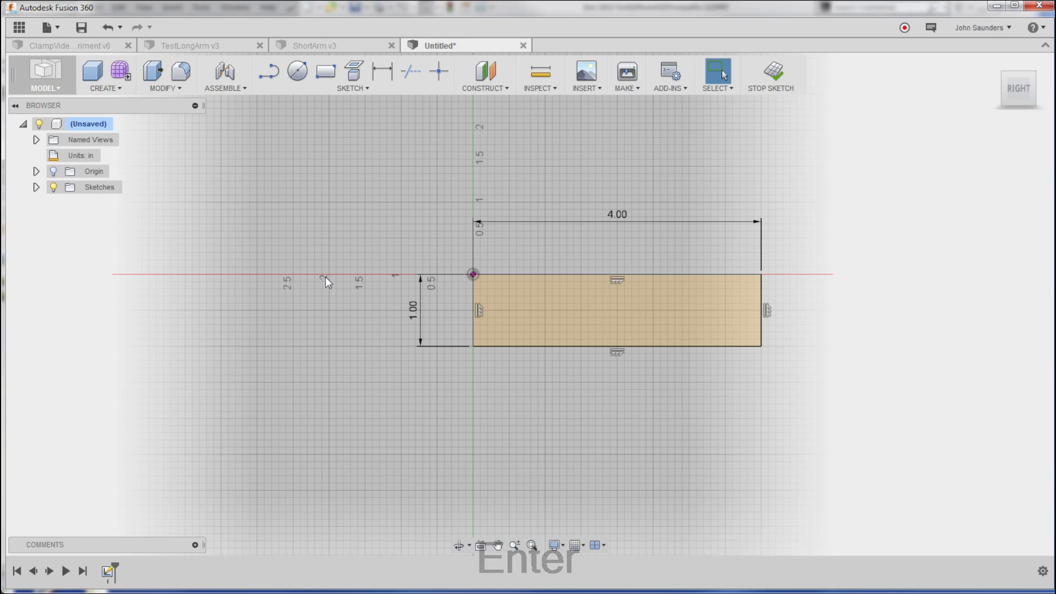
# Step: Draw a 3-point arc of about 3.6 in radius from the rectangle's lower-left corner up to the horizontal axis, tangent to the bottom edge
pyautogui.click(355, 92)
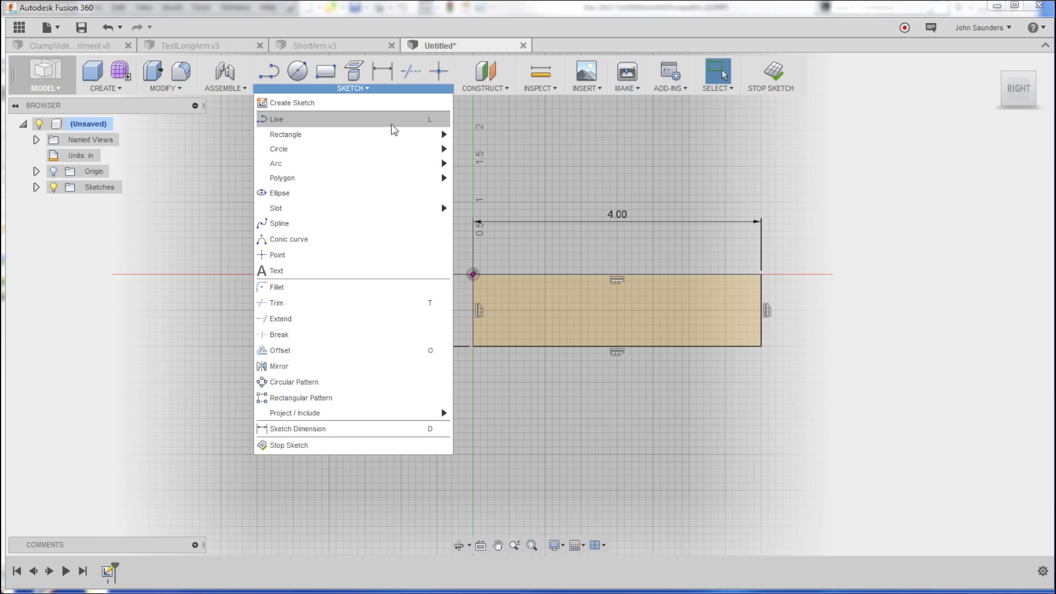
pyautogui.moveTo(414, 161)
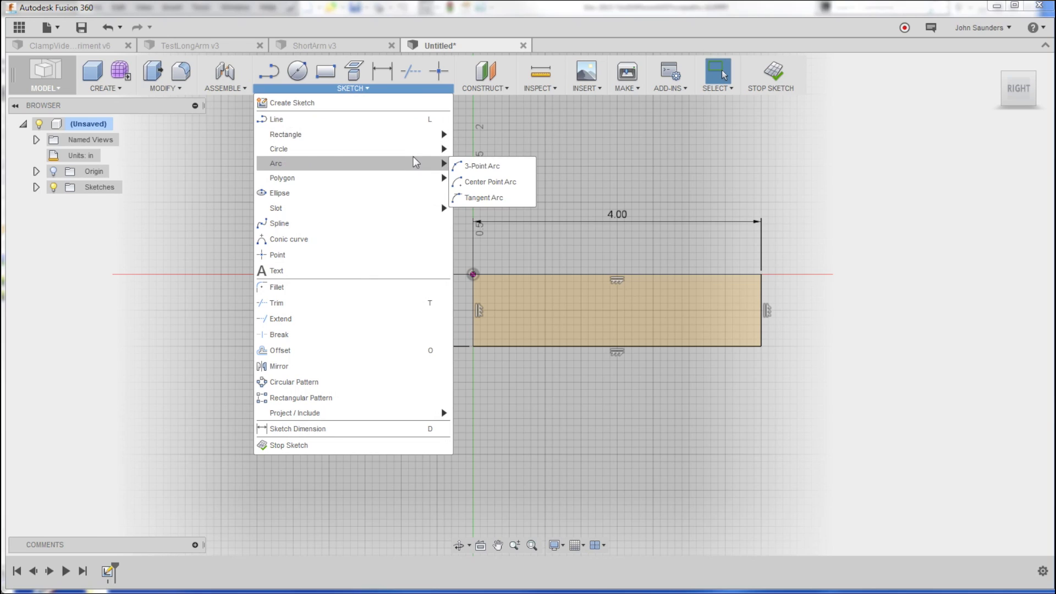
pyautogui.click(486, 168)
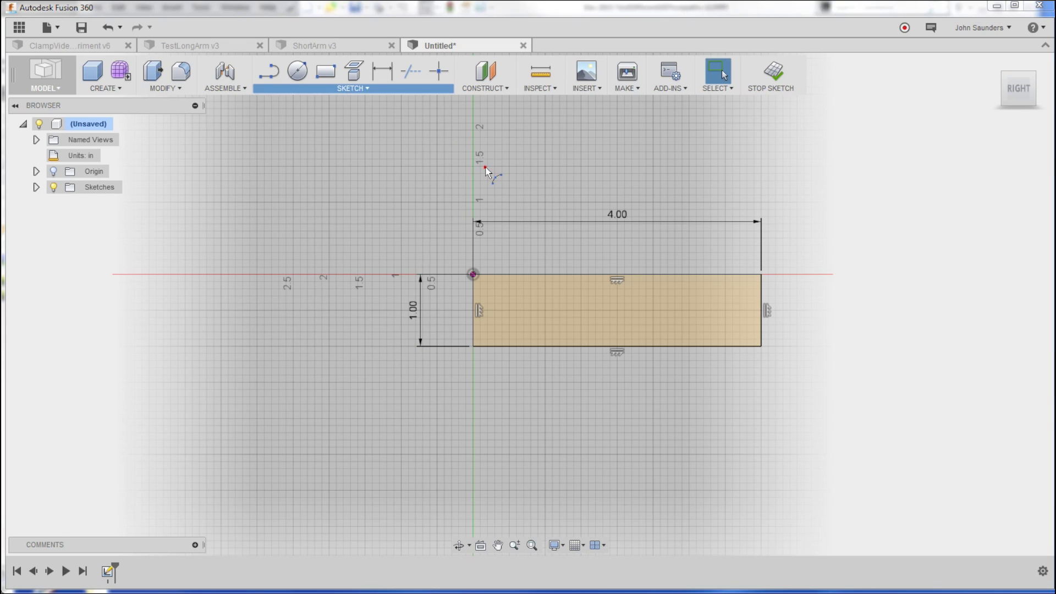
pyautogui.click(473, 346)
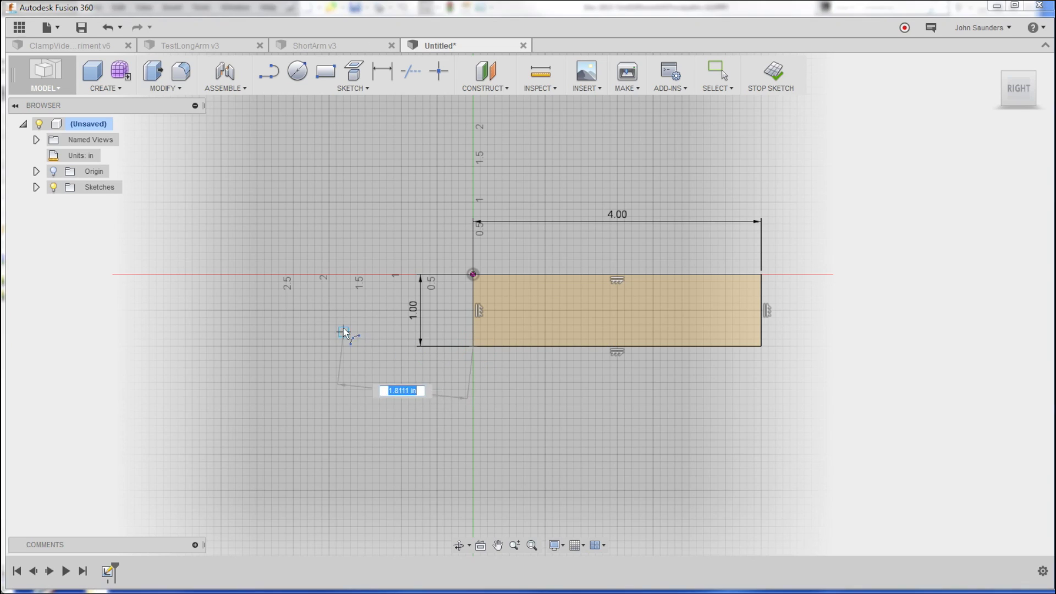
pyautogui.click(296, 274)
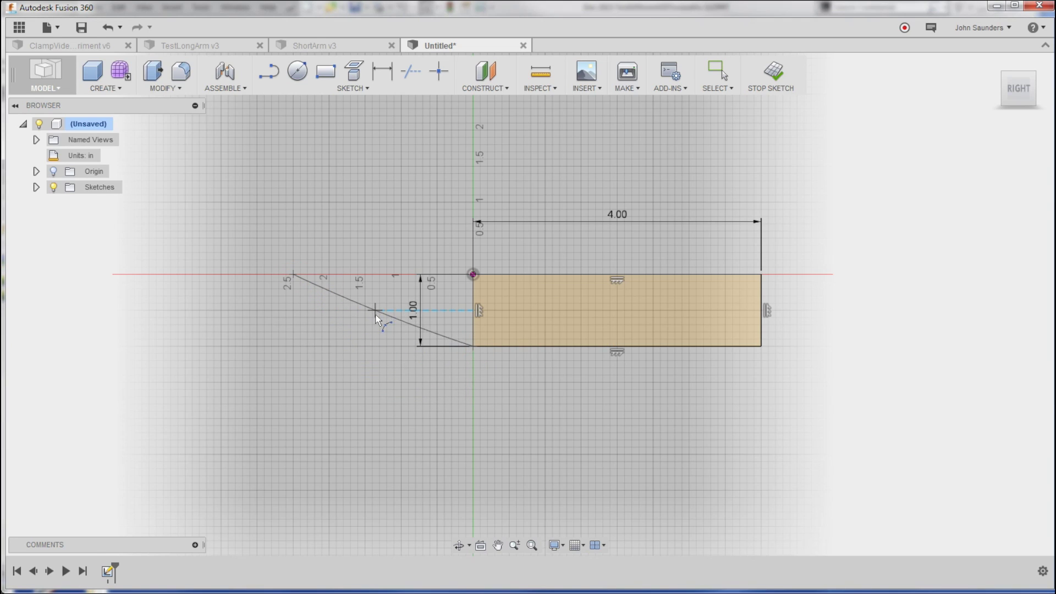
pyautogui.click(361, 325)
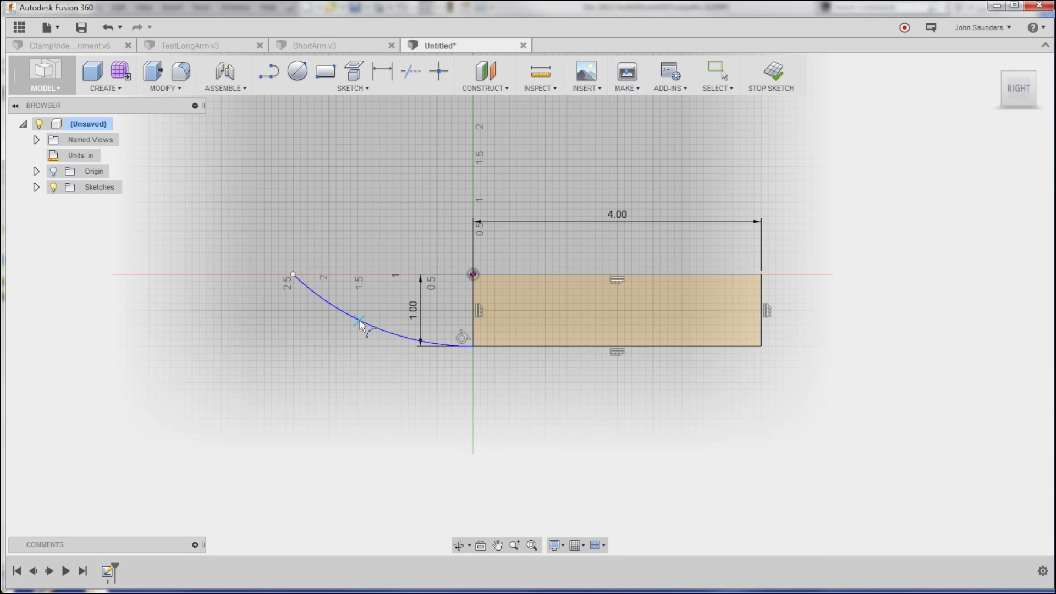
# Step: Dimension the radius of the tip arc and accept the value as drawn
pyautogui.press('d')
pyautogui.click(359, 324)
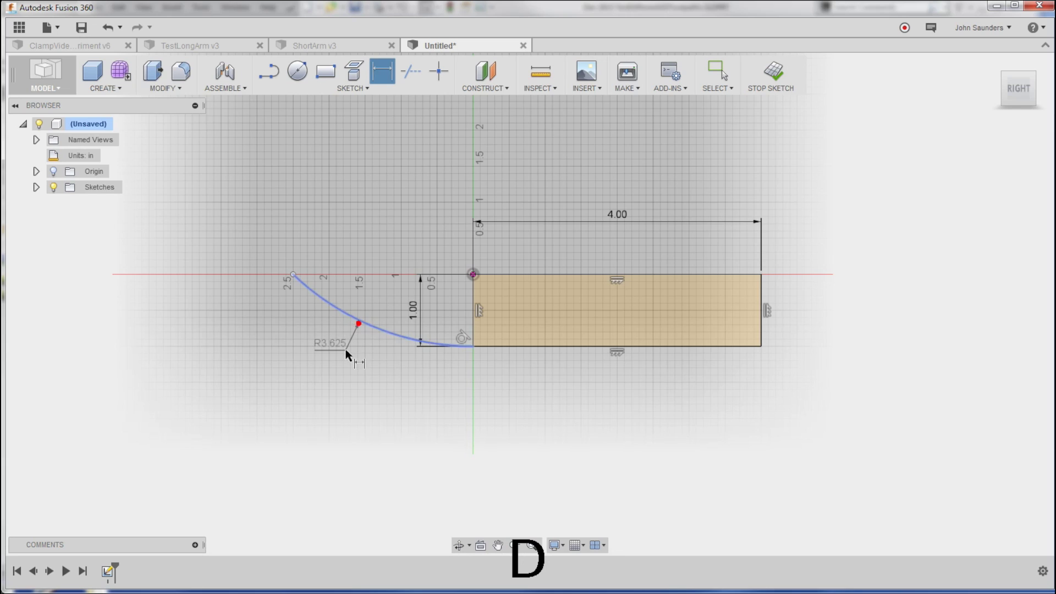
pyautogui.click(344, 355)
pyautogui.press('Return')
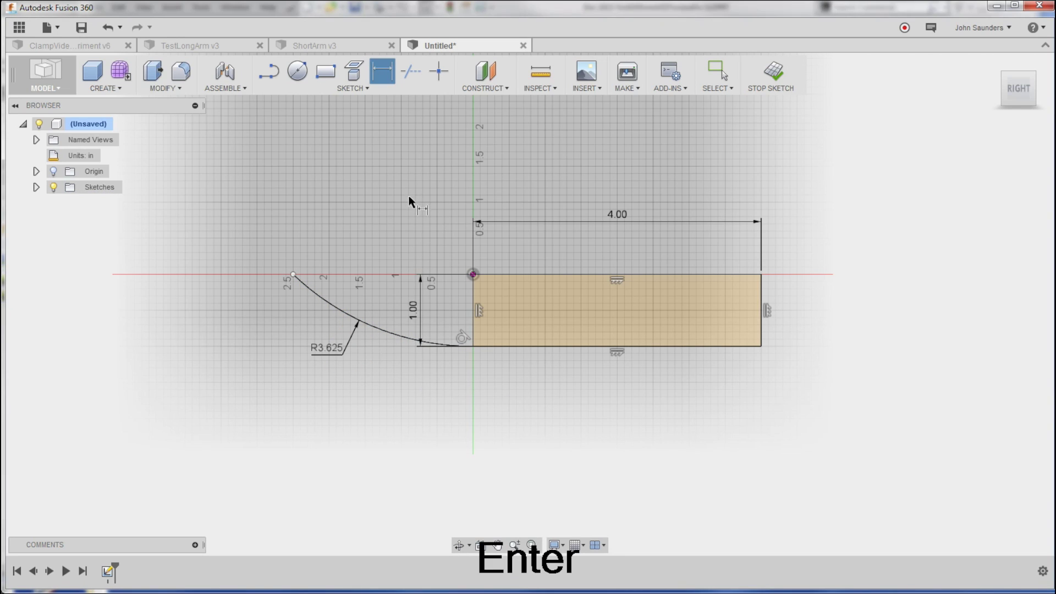
# Step: Close the tip profile with a horizontal line from the arc's free end to the origin
pyautogui.press('l')
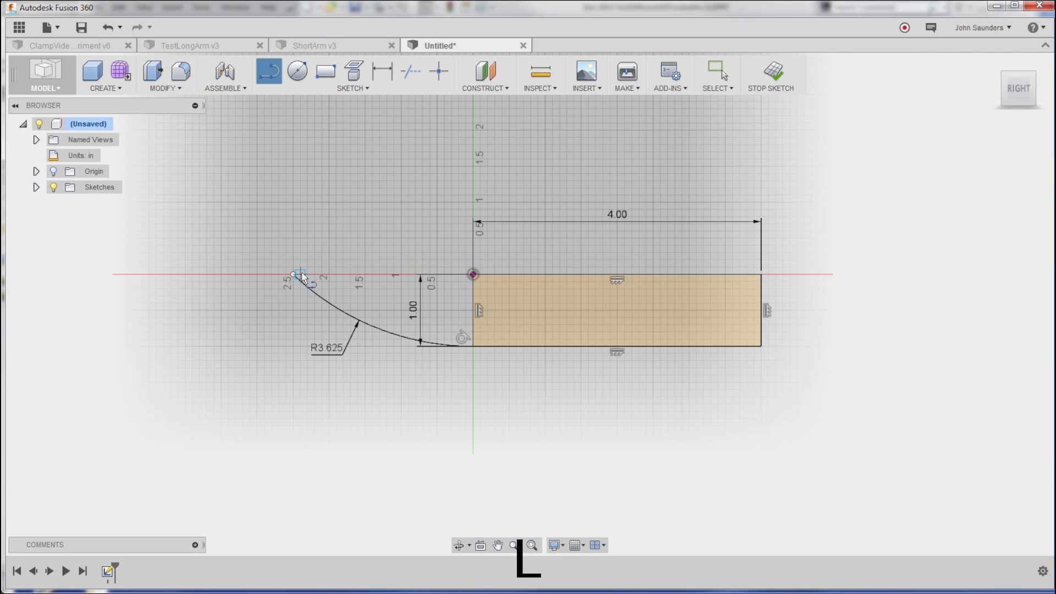
pyautogui.click(293, 274)
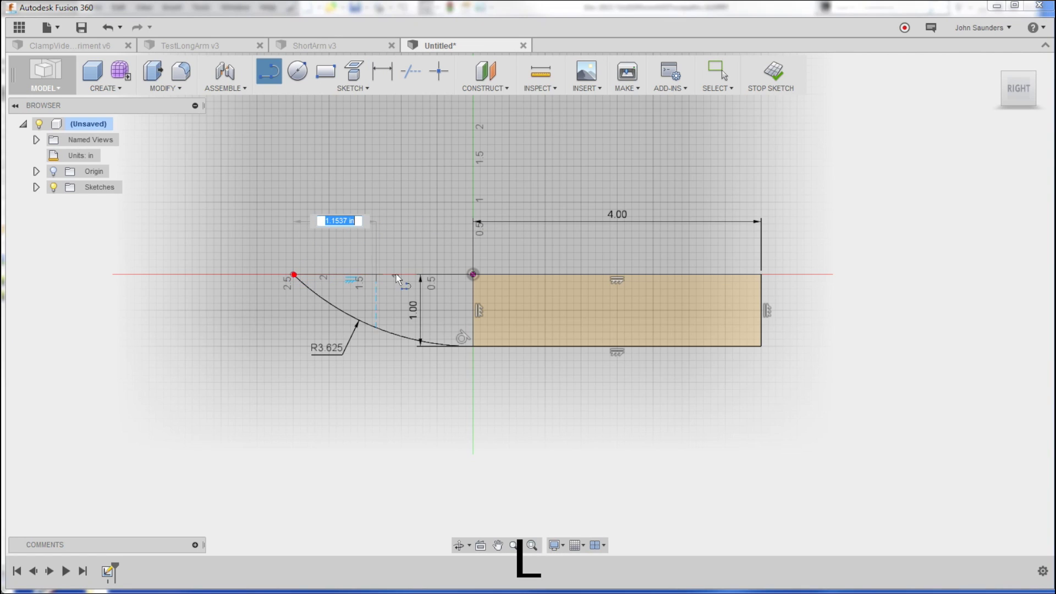
pyautogui.click(472, 274)
# Step: Extrude the rectangle and tip profiles together to one side as a thin new body
pyautogui.press('q')
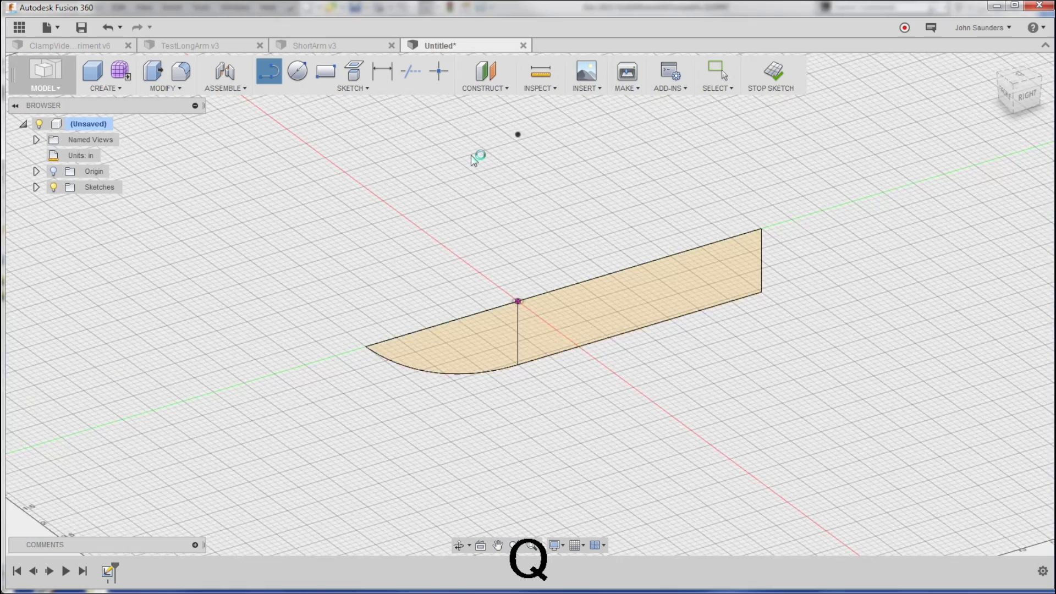
pyautogui.click(550, 328)
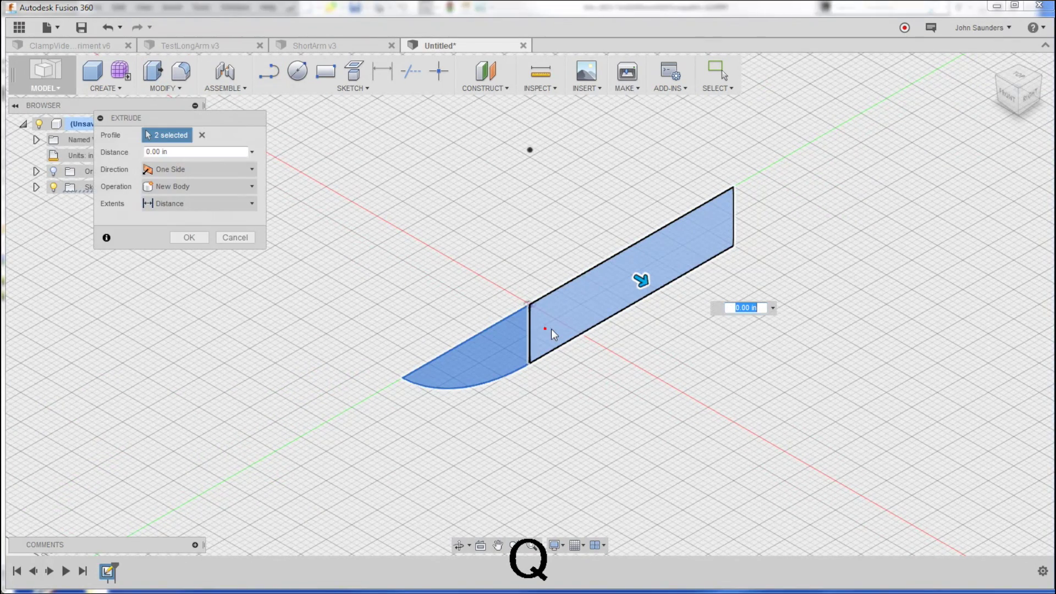
pyautogui.press('Delete')
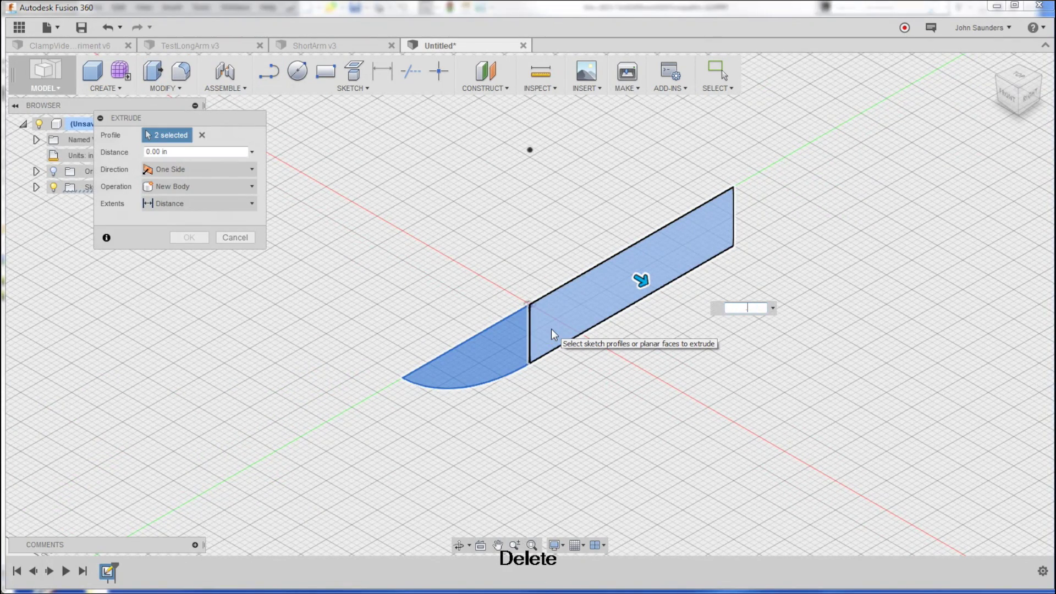
pyautogui.write('1')
pyautogui.press('Return')
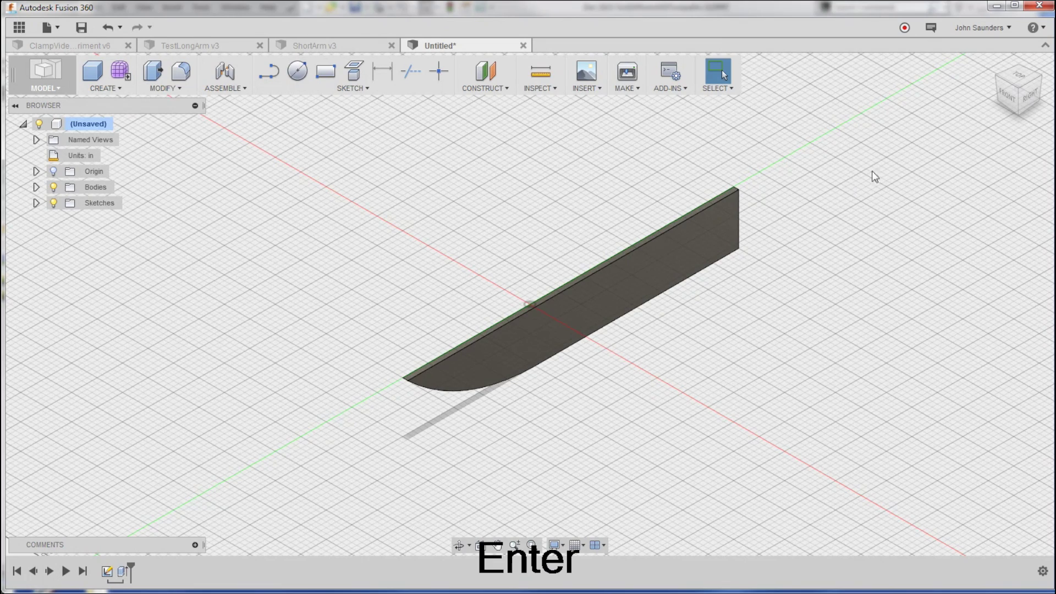
# Step: Create an offset construction plane from the blade's square end face at a distance of -1 in
pyautogui.click(1031, 103)
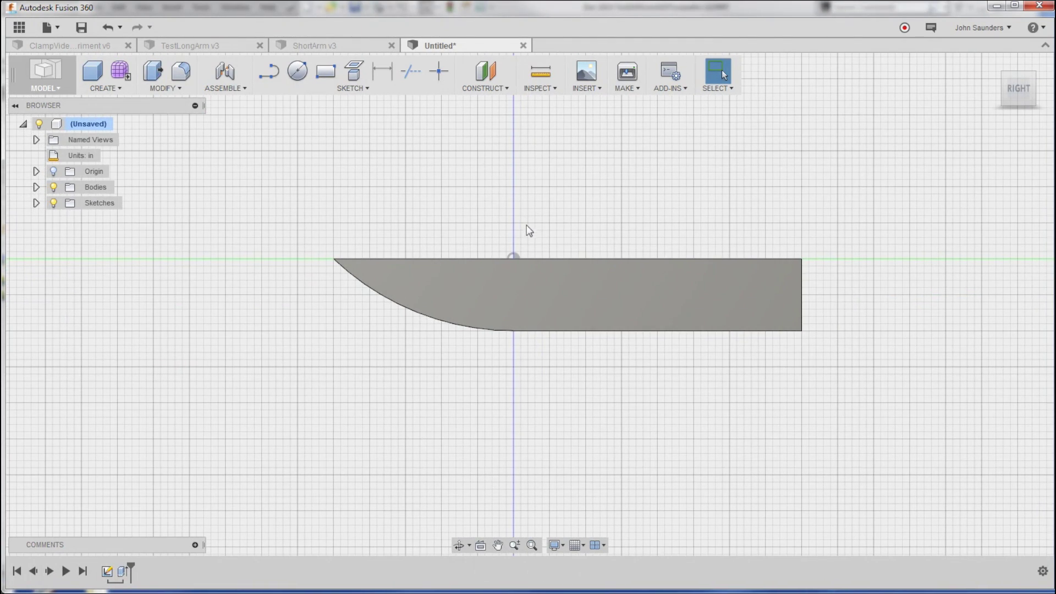
pyautogui.moveTo(526, 227)
pyautogui.mouseDown(button='middle')
pyautogui.moveTo(478, 208)
pyautogui.moveTo(508, 207)
pyautogui.moveTo(542, 177)
pyautogui.moveTo(664, 203)
pyautogui.mouseUp(button='middle')
pyautogui.press('Escape')
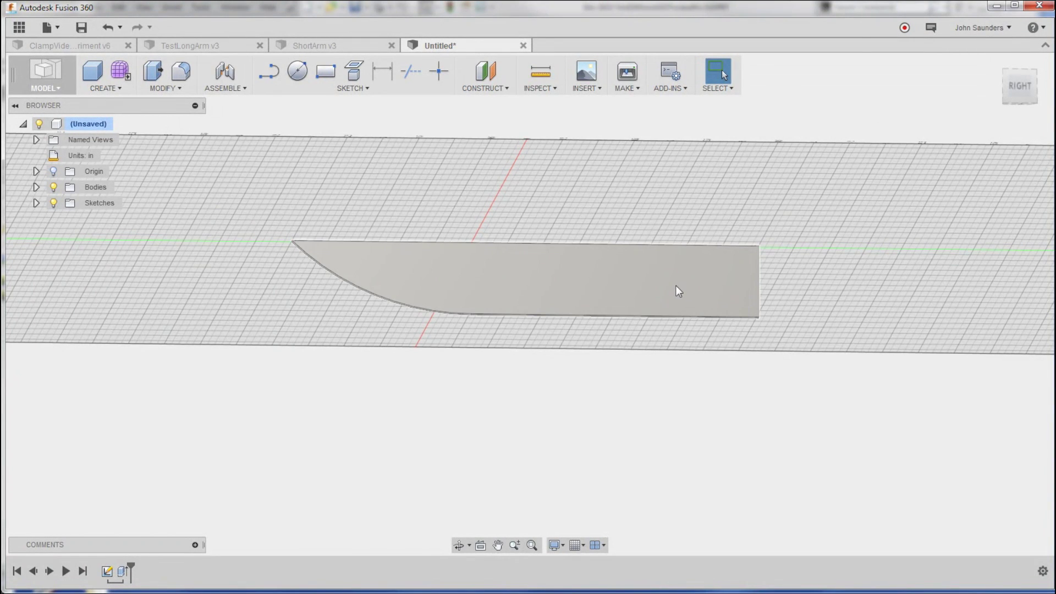
pyautogui.keyDown('shift'); pyautogui.moveTo(676, 285); pyautogui.dragTo(572, 187, button='middle'); pyautogui.keyUp('shift')
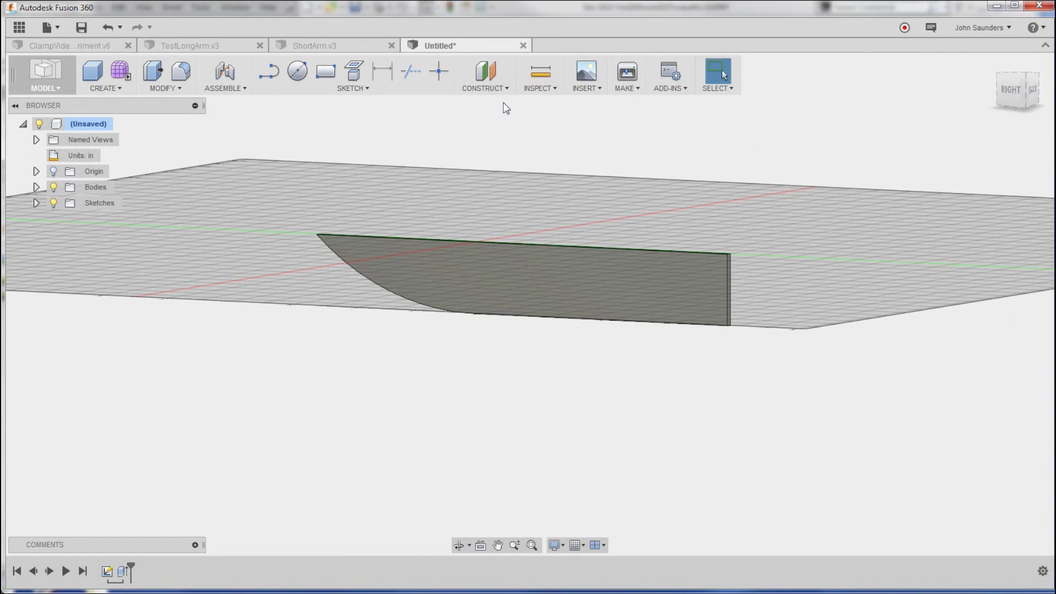
pyautogui.click(494, 89)
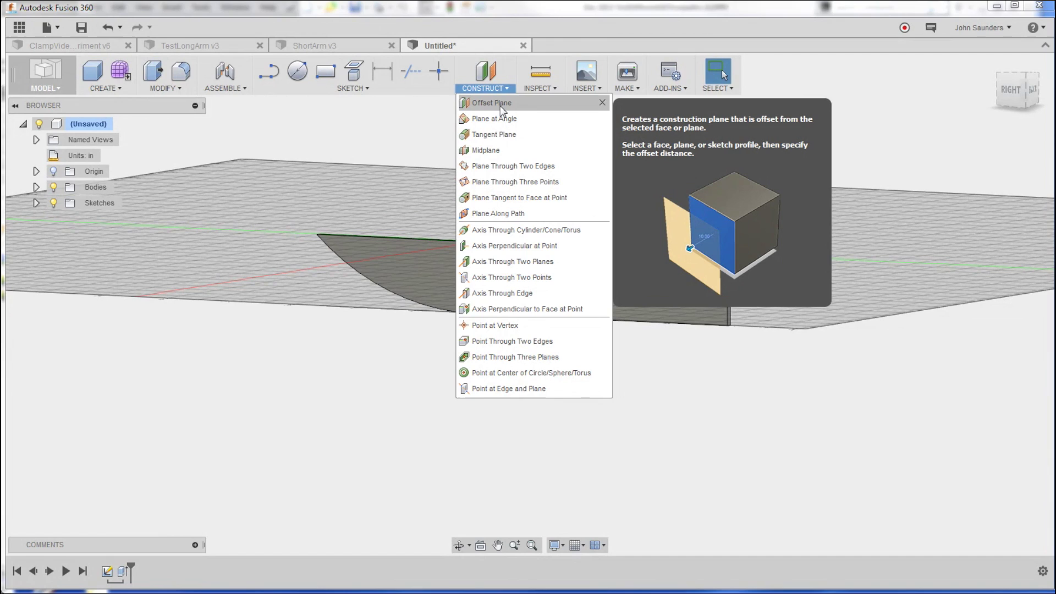
pyautogui.click(506, 104)
pyautogui.scroll(5, 748, 270)
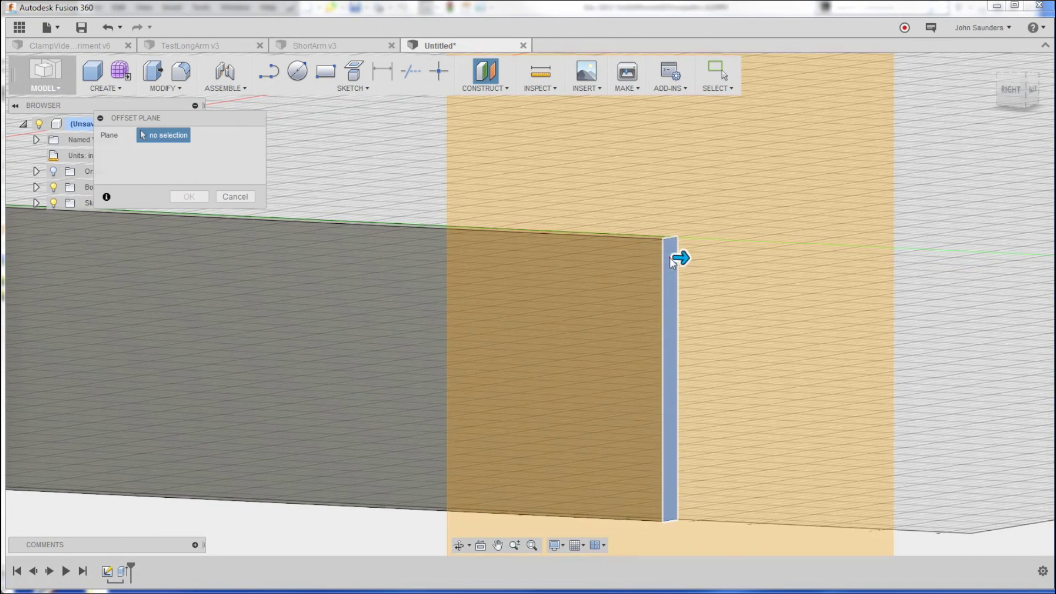
pyautogui.click(670, 259)
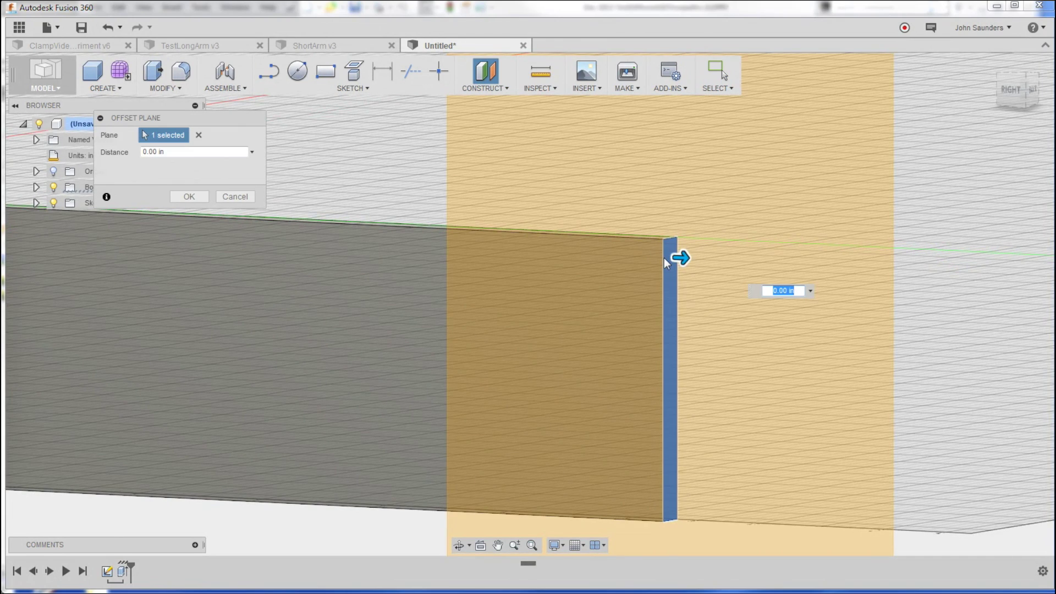
pyautogui.write('-1')
pyautogui.press('Tab')
pyautogui.scroll(-4, 662, 259)
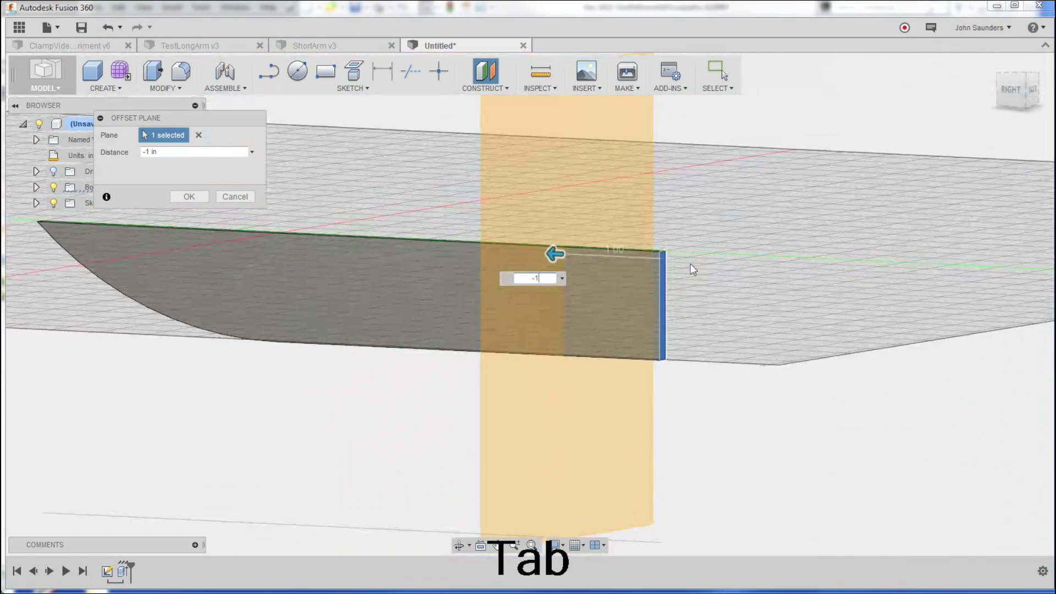
pyautogui.keyDown('shift'); pyautogui.moveTo(690, 263); pyautogui.dragTo(620, 293, button='middle'); pyautogui.keyUp('shift')
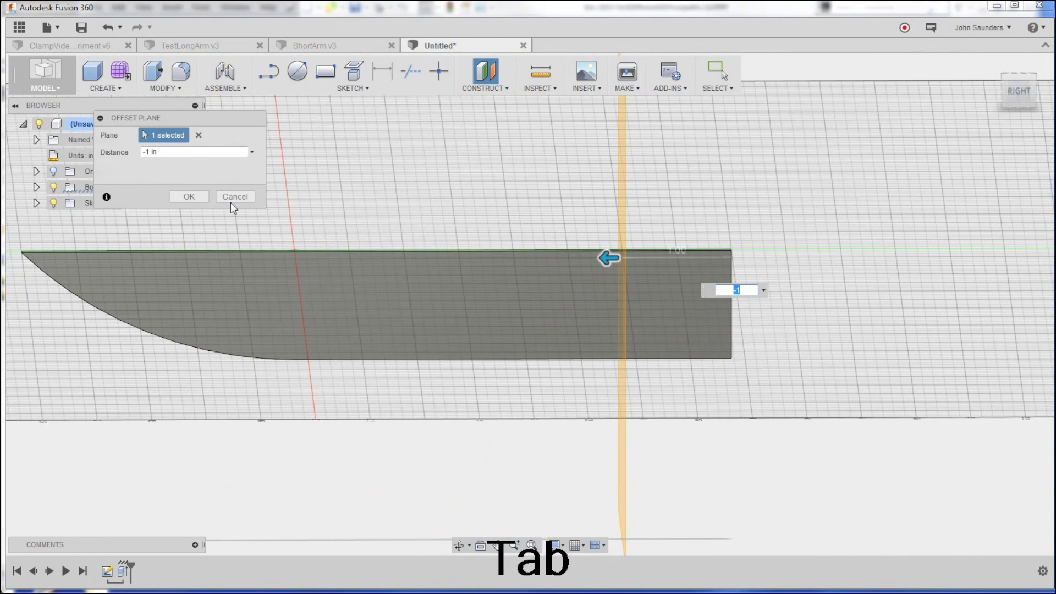
pyautogui.click(189, 196)
# Step: Accept the offset plane and sketch a horizontal line on the blade's side face from that plane to the vertical axis through the origin
pyautogui.keyDown('shift'); pyautogui.moveTo(604, 238); pyautogui.dragTo(414, 140, button='middle'); pyautogui.keyUp('shift')
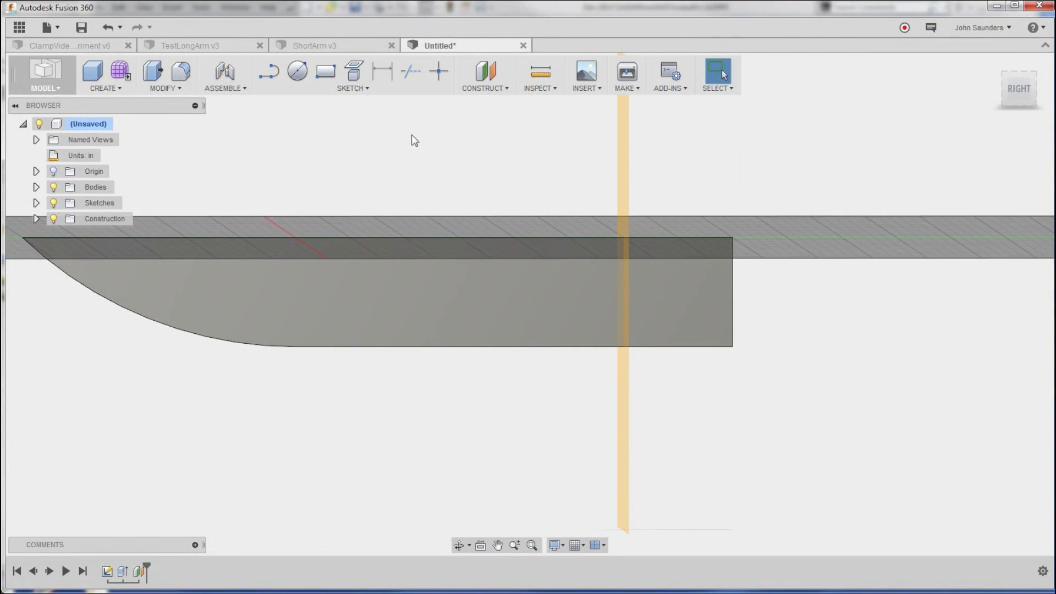
pyautogui.click(1023, 92)
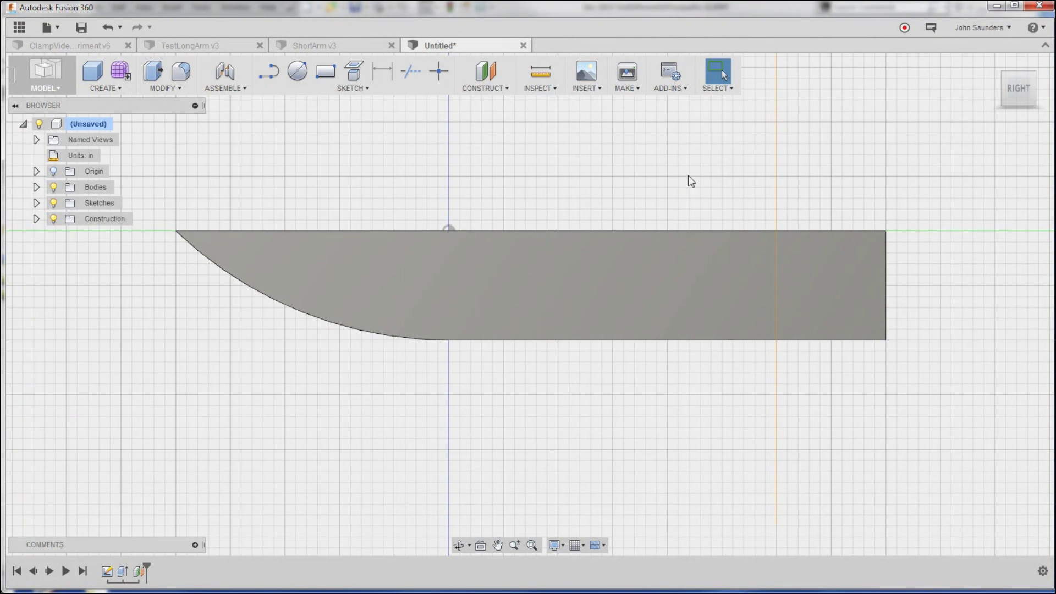
pyautogui.press('l')
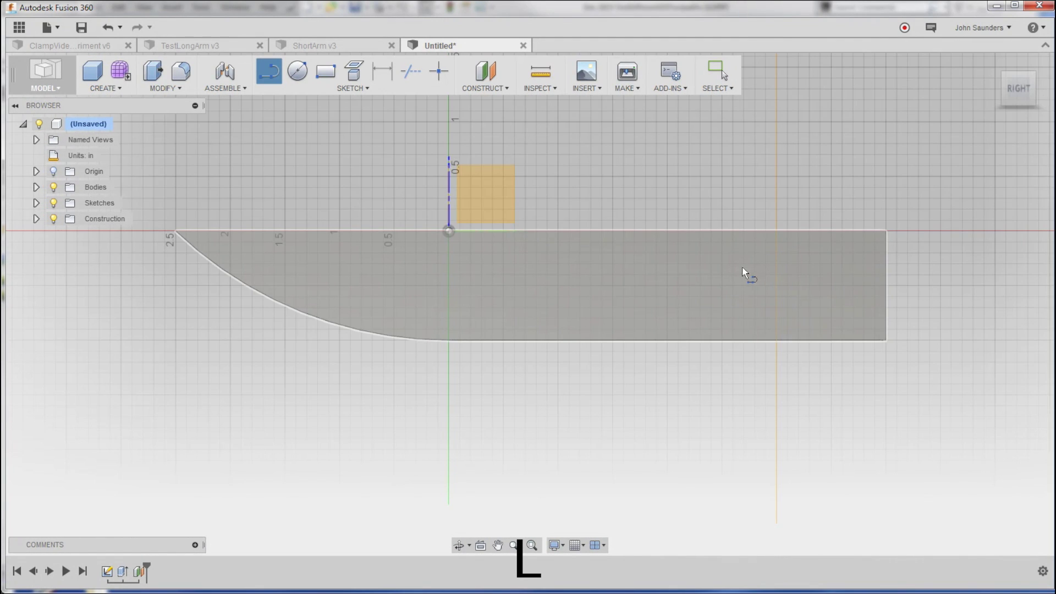
pyautogui.click(677, 272)
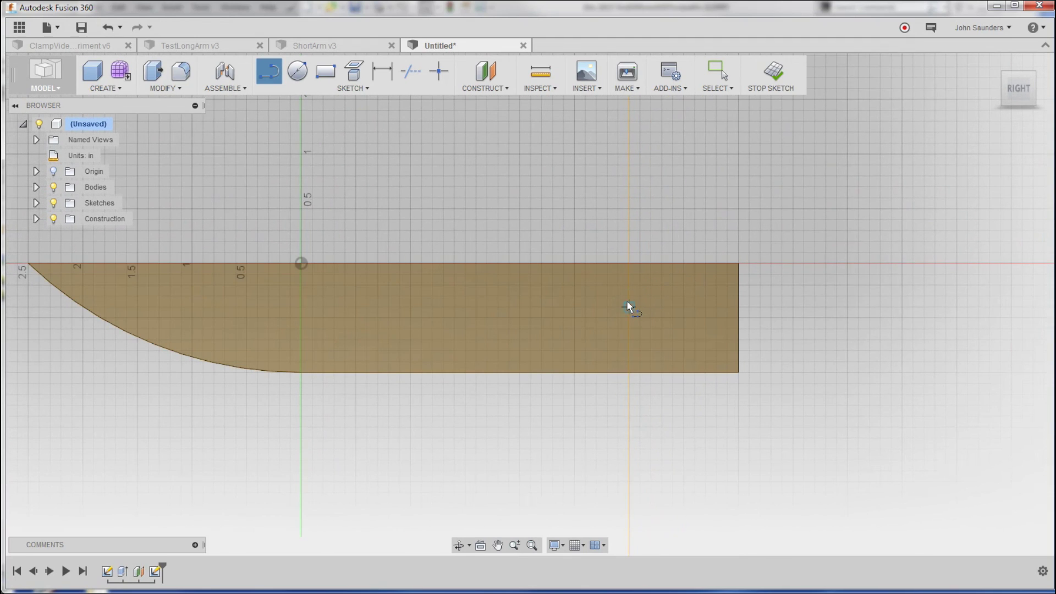
pyautogui.scroll(3, 631, 296)
pyautogui.scroll(-3, 628, 288)
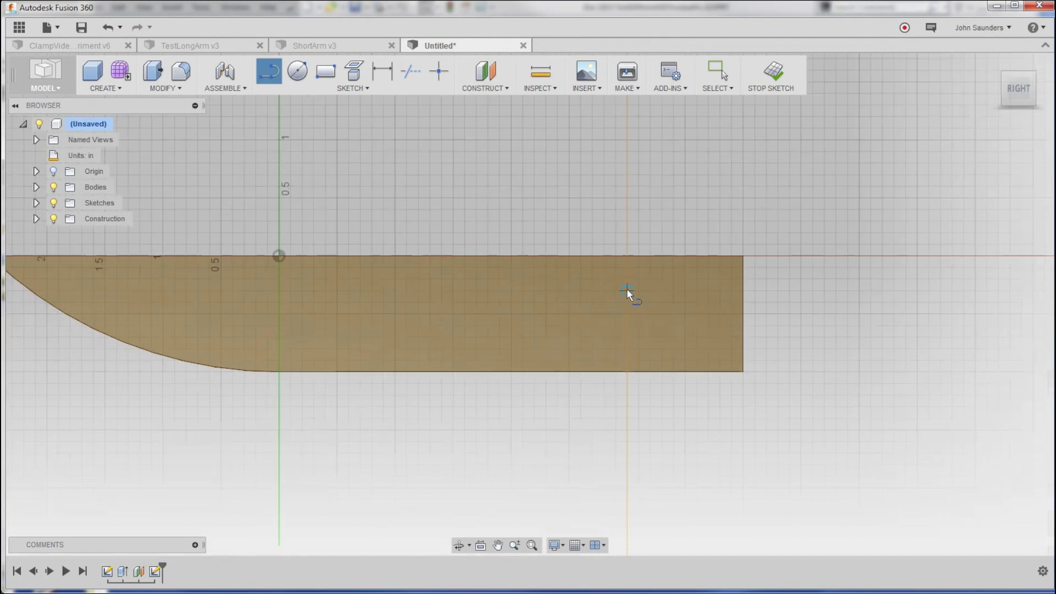
pyautogui.moveTo(627, 295); pyautogui.dragTo(662, 293, button='middle')
pyautogui.click(657, 291)
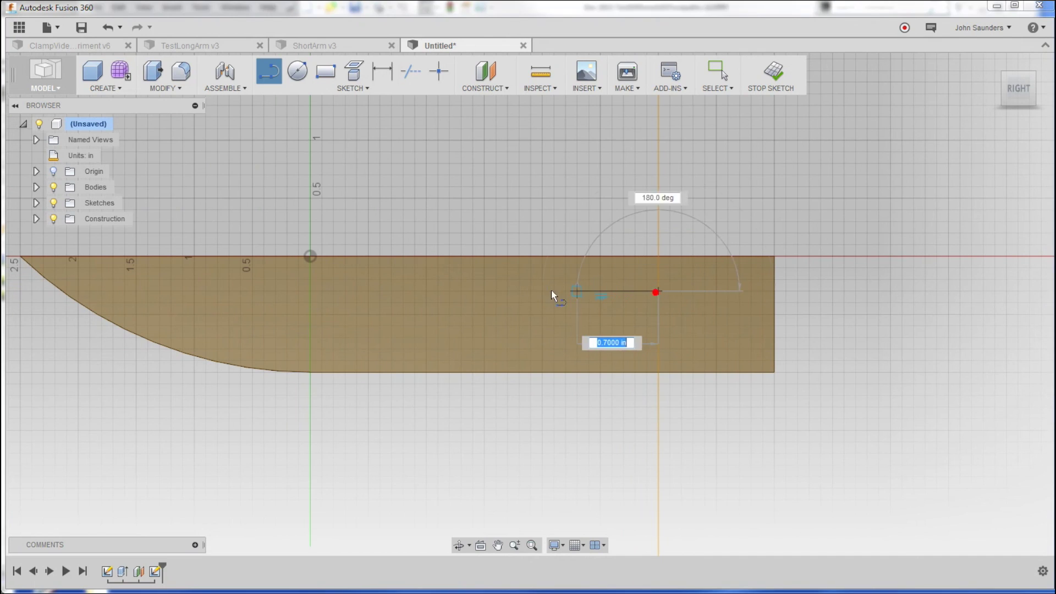
pyautogui.click(310, 292)
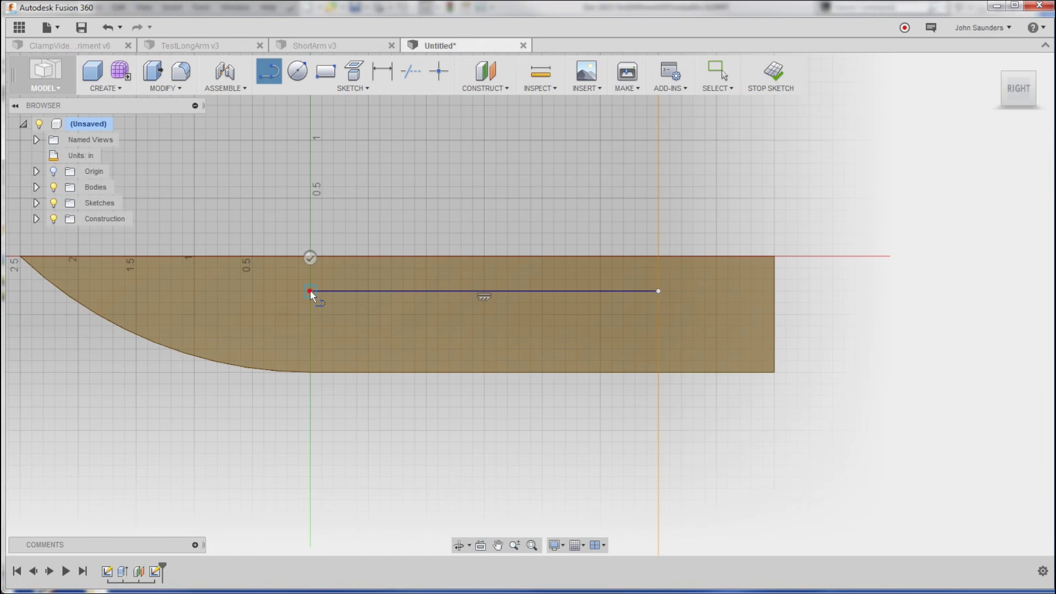
pyautogui.scroll(-2, 374, 288)
pyautogui.moveTo(375, 289); pyautogui.dragTo(602, 268, button='middle')
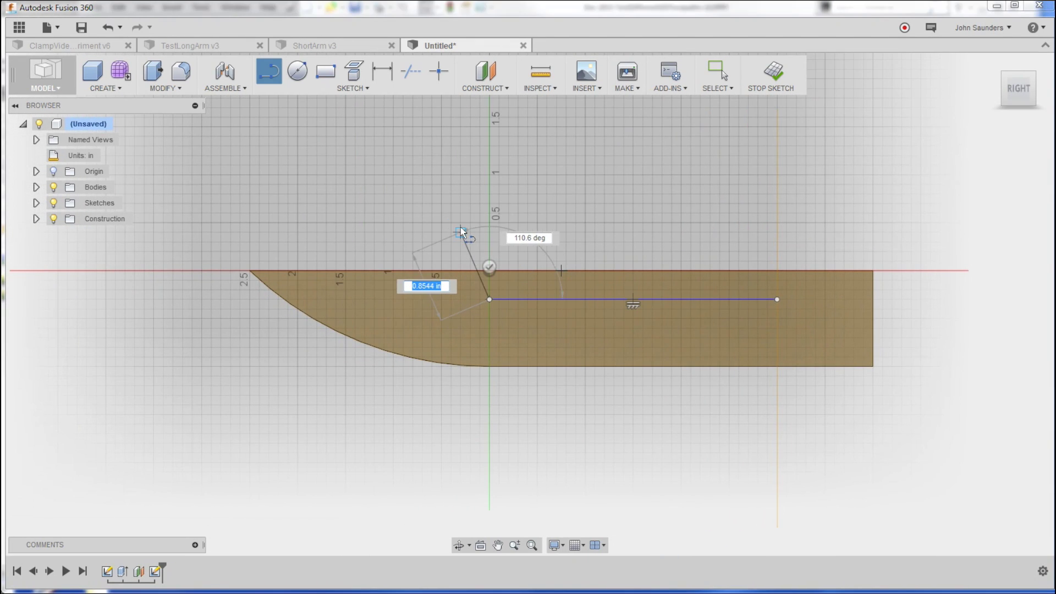
pyautogui.scroll(1, 461, 236)
pyautogui.scroll(-3, 461, 244)
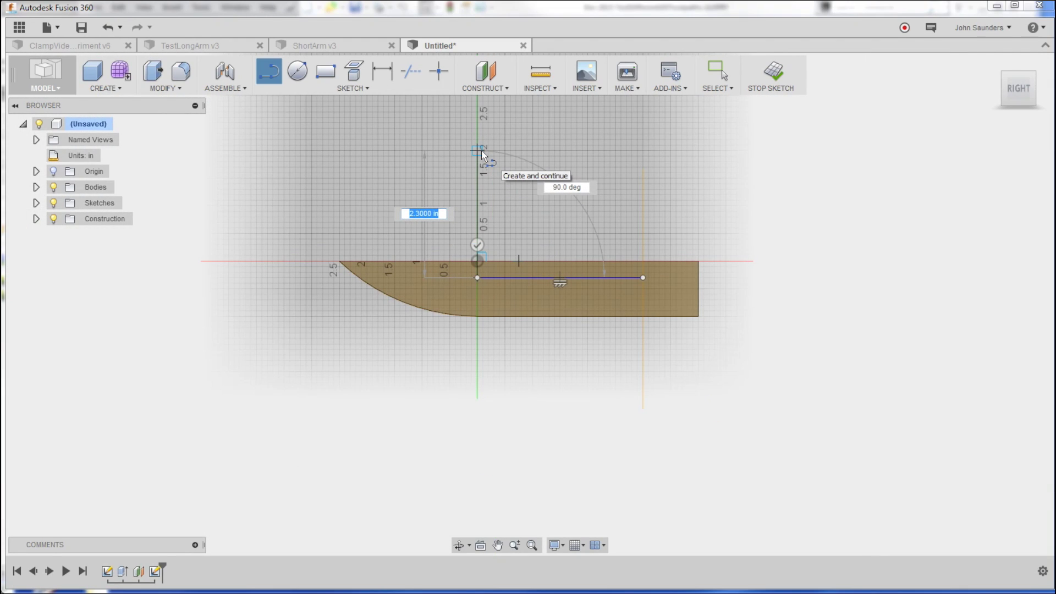
pyautogui.write('3.625')
pyautogui.press('Return')
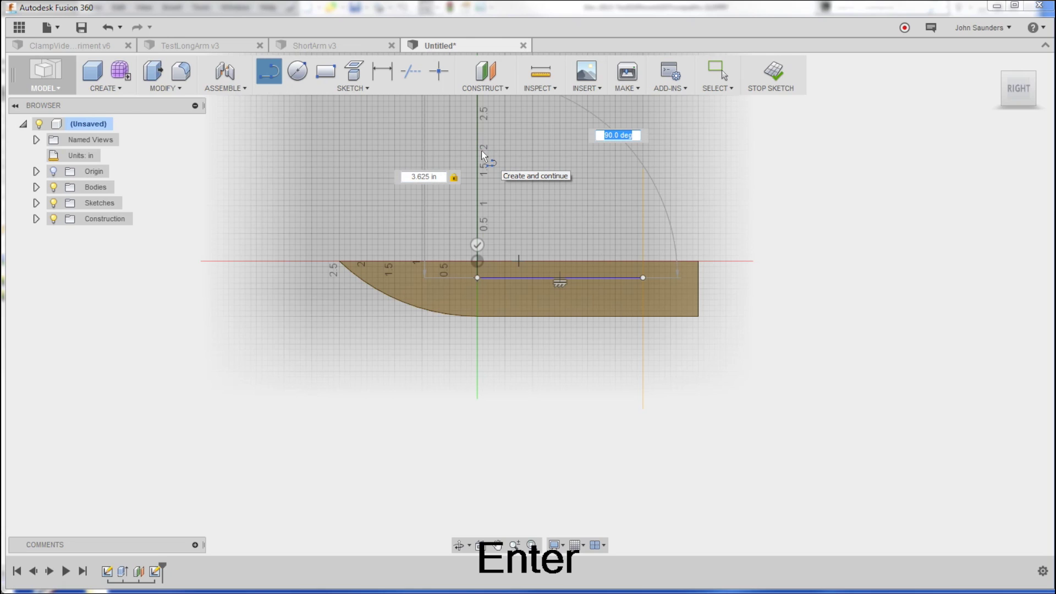
pyautogui.scroll(-2, 480, 150)
pyautogui.moveTo(480, 151); pyautogui.dragTo(490, 201, button='middle')
pyautogui.scroll(2, 491, 201)
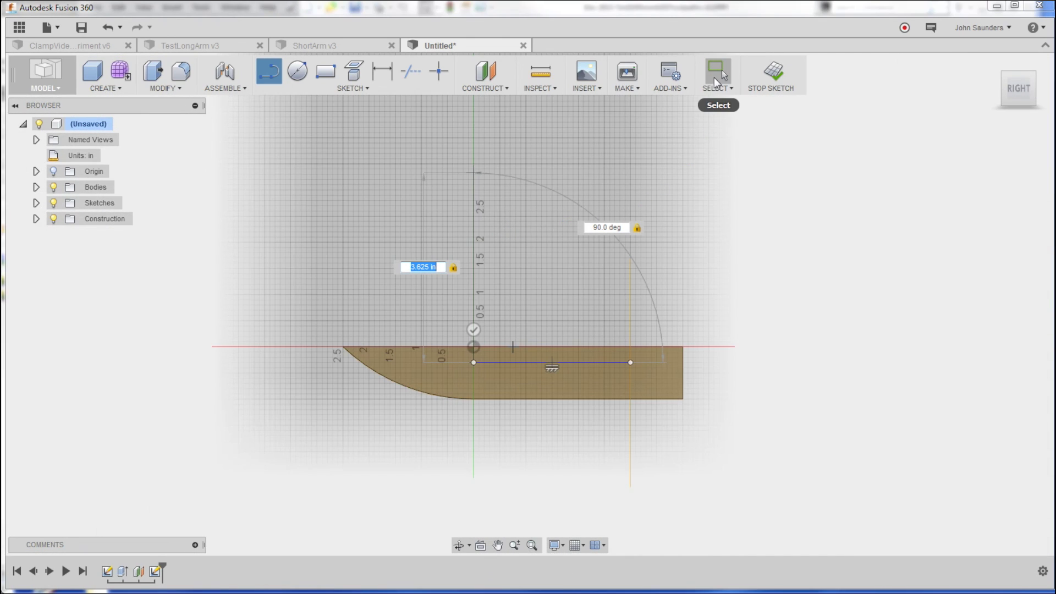
pyautogui.click(718, 73)
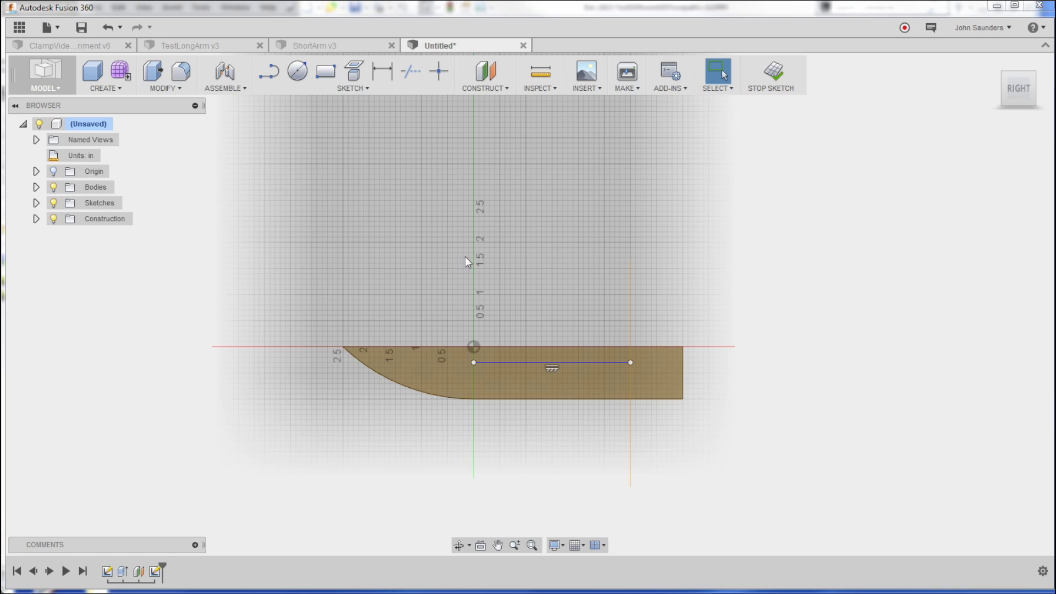
# Step: Draw a line 3.625 in long at 90 degrees upward from the horizontal line's end on the vertical axis
pyautogui.press('l')
pyautogui.click(473, 362)
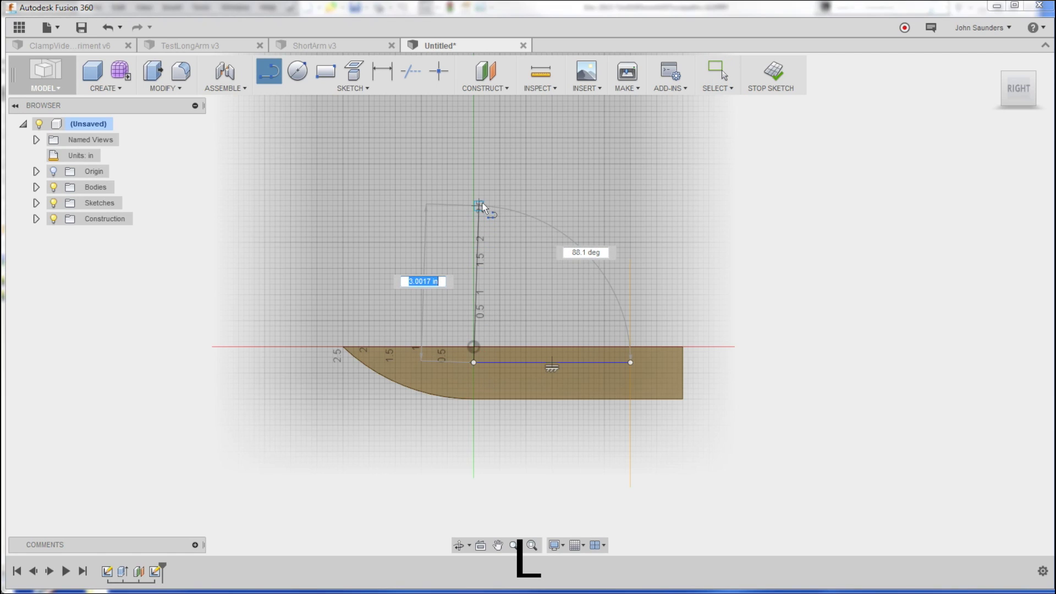
pyautogui.press('Delete')
pyautogui.write('3.625')
pyautogui.press('Return')
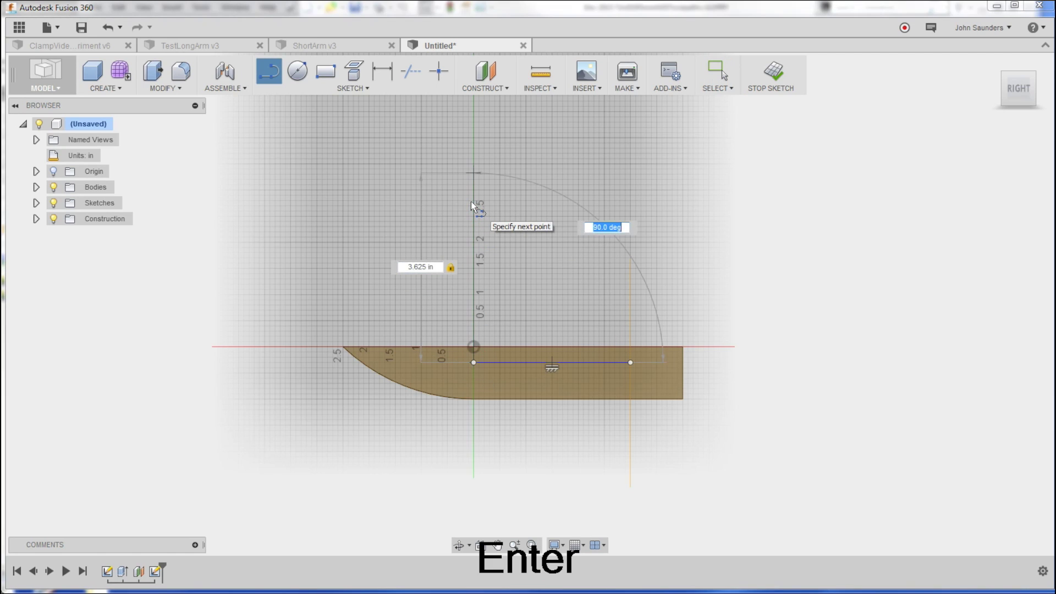
pyautogui.press('Return')
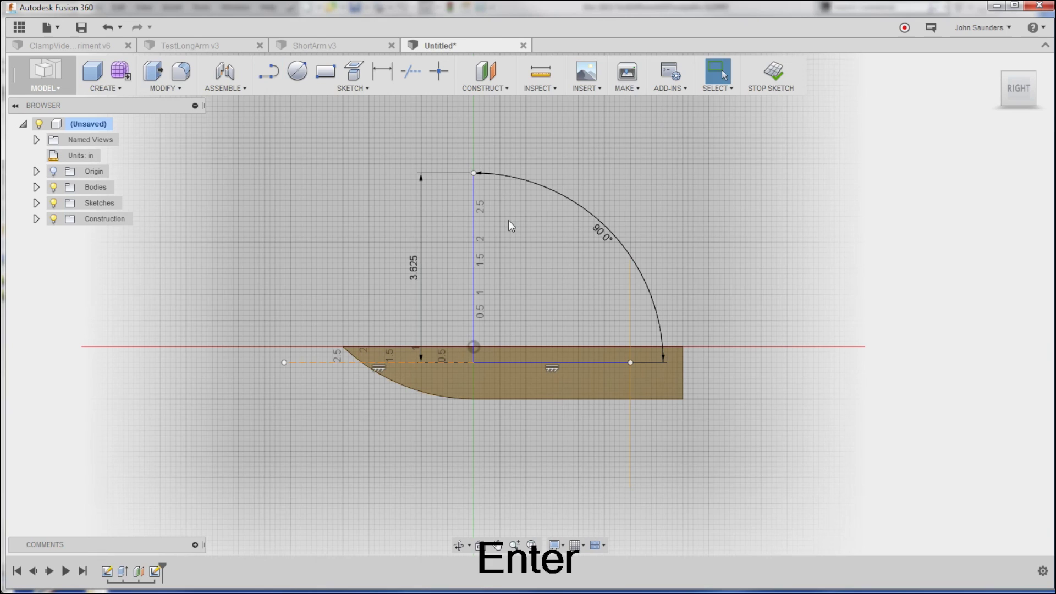
# Step: Convert the vertical 3.625 in line to construction geometry
pyautogui.click(473, 209)
pyautogui.press('Escape')
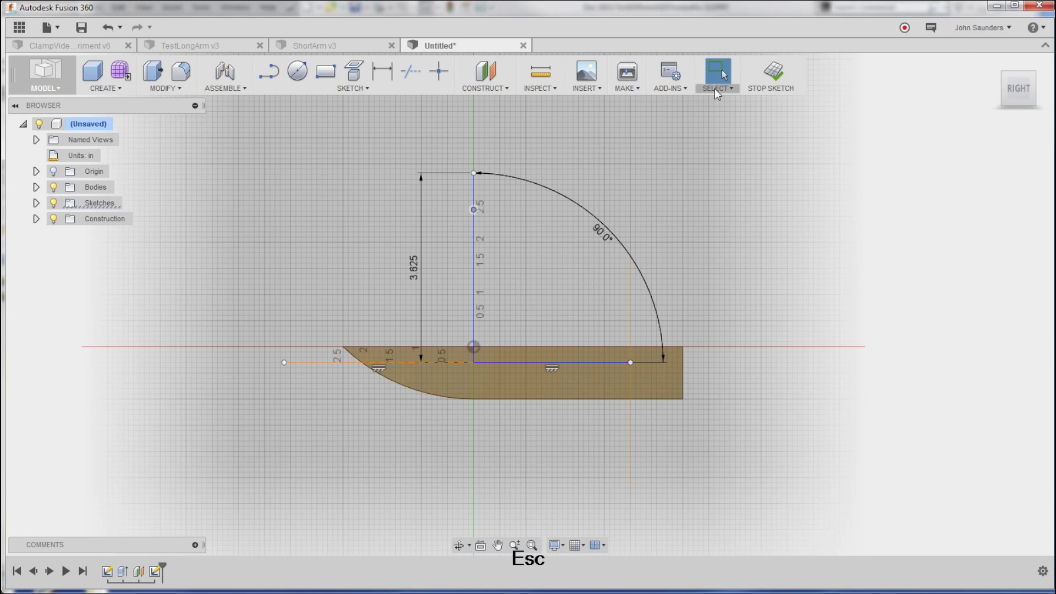
pyautogui.click(473, 228)
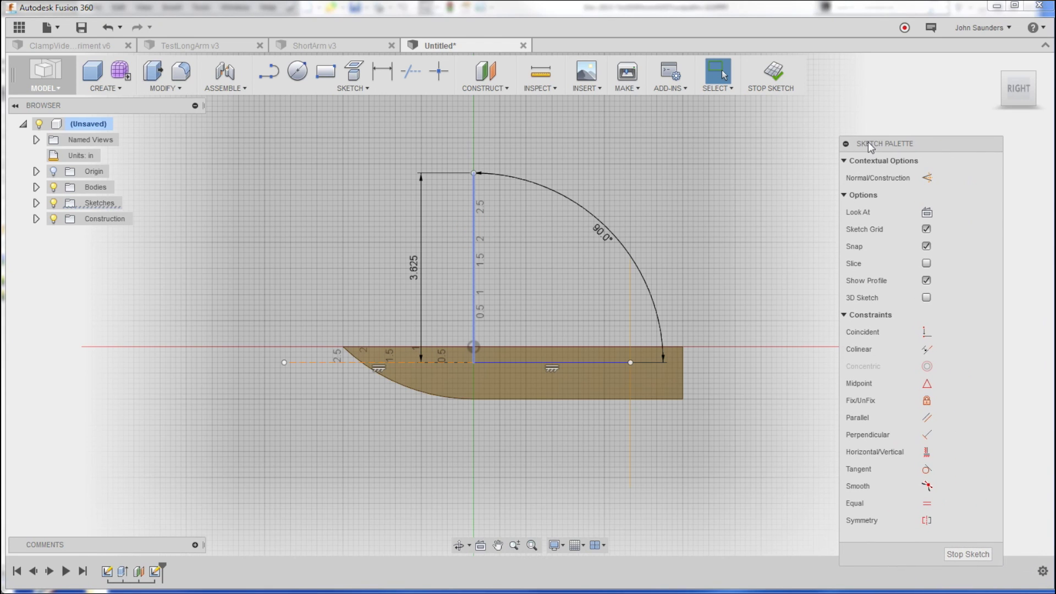
pyautogui.click(926, 182)
pyautogui.click(523, 279)
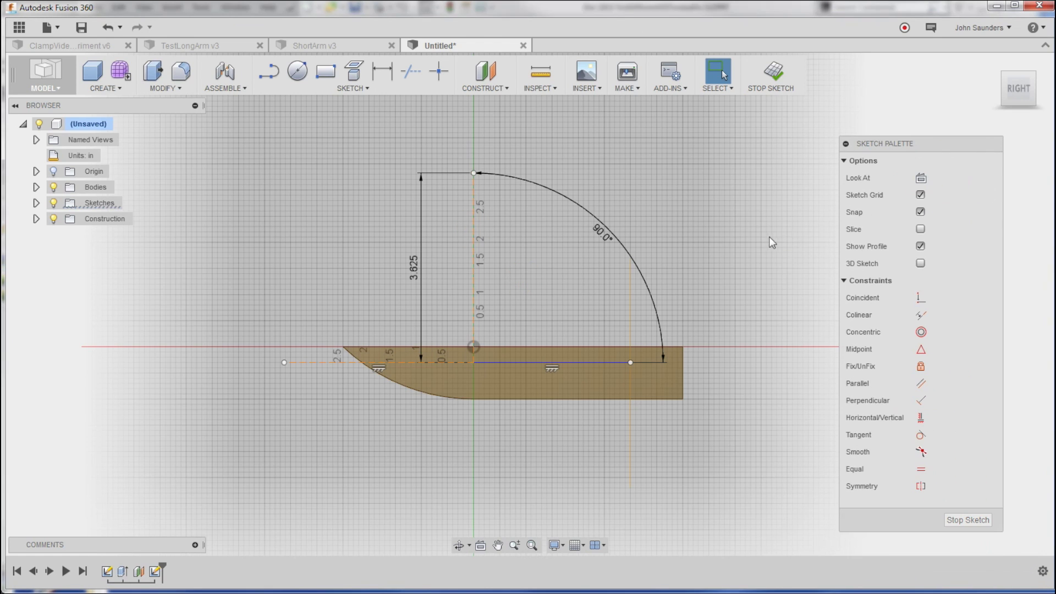
# Step: Draw a Center Point Arc centred on the construction line's upper end, from the horizontal line's end past the blade's spine near the tip, and finish the sketch
pyautogui.scroll(2, 704, 247)
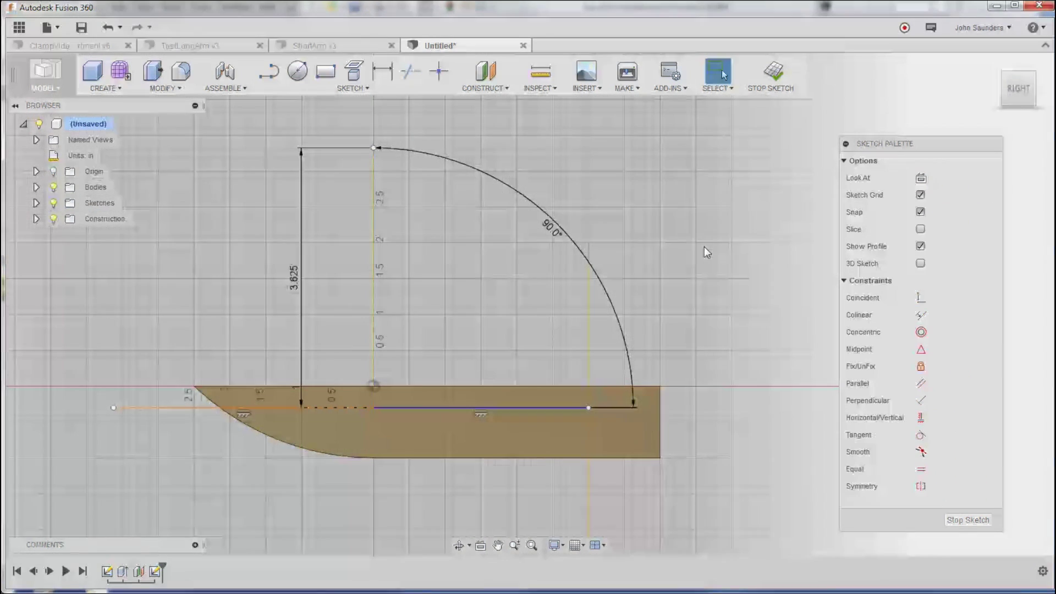
pyautogui.click(360, 91)
pyautogui.moveTo(372, 144)
pyautogui.moveTo(377, 164)
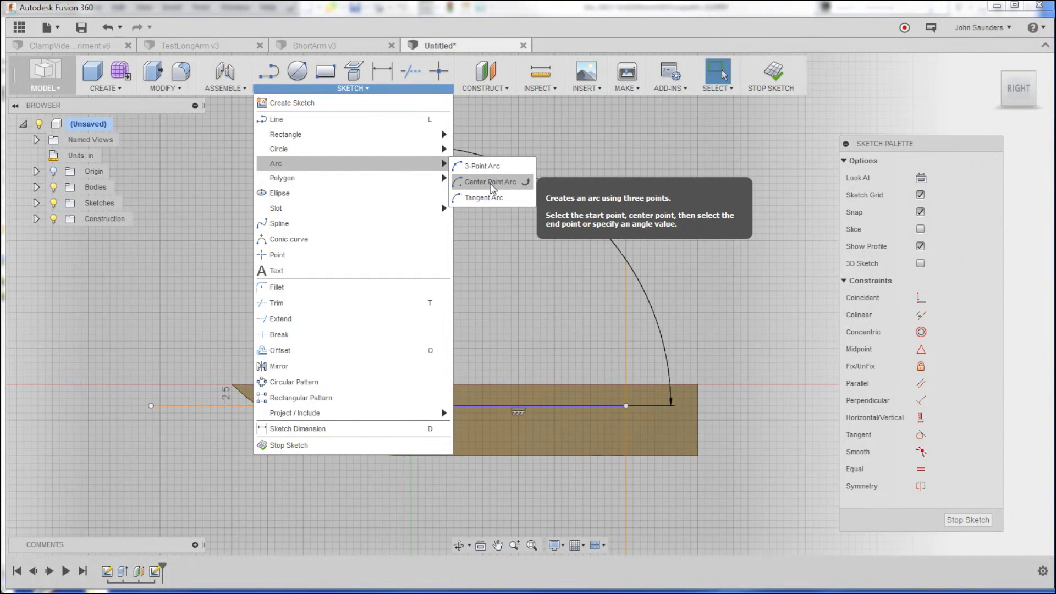
pyautogui.click(491, 187)
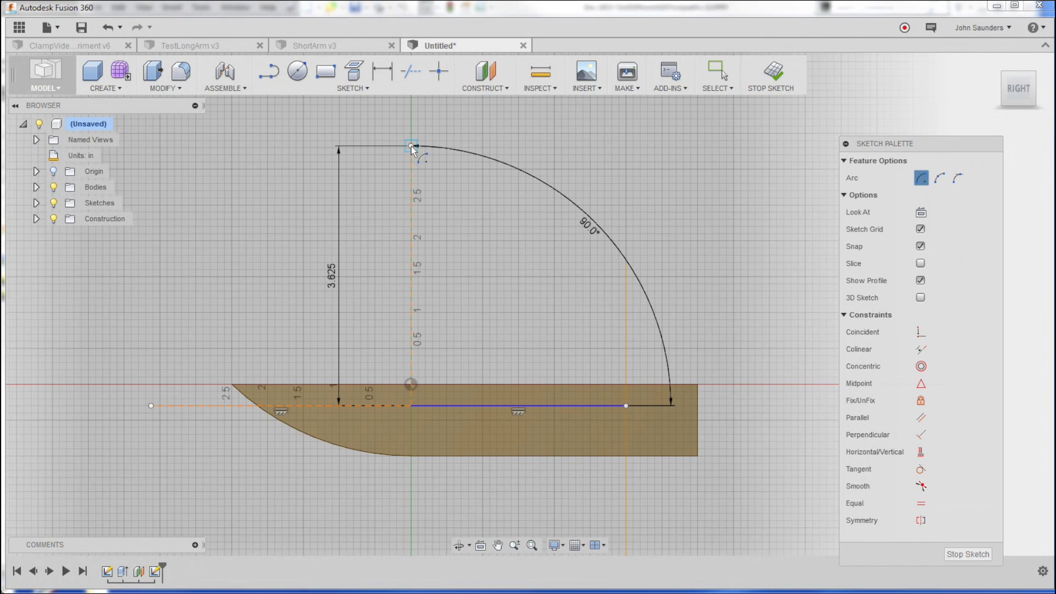
pyautogui.click(411, 146)
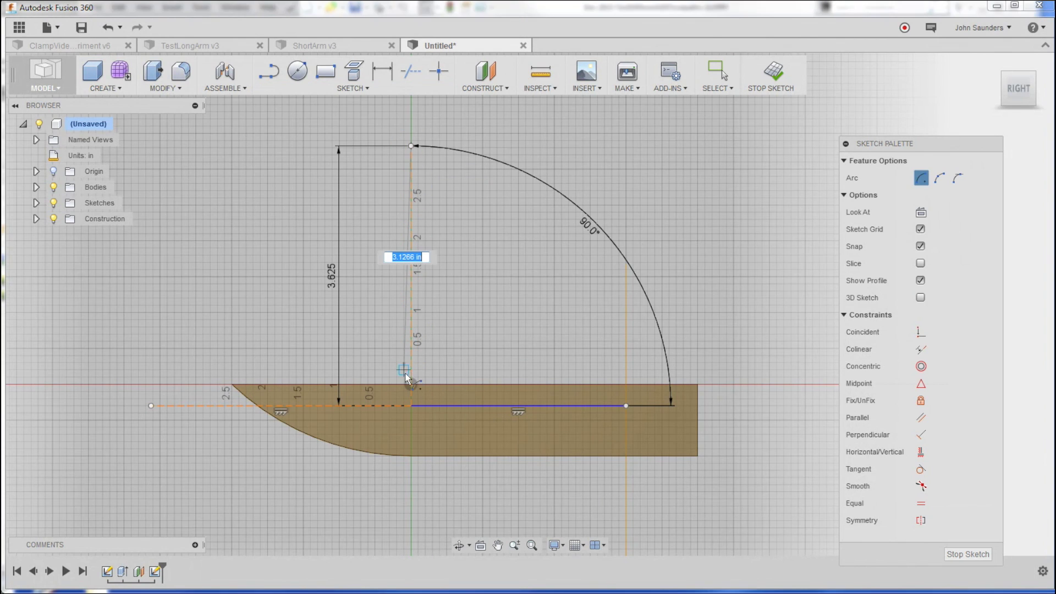
pyautogui.click(411, 405)
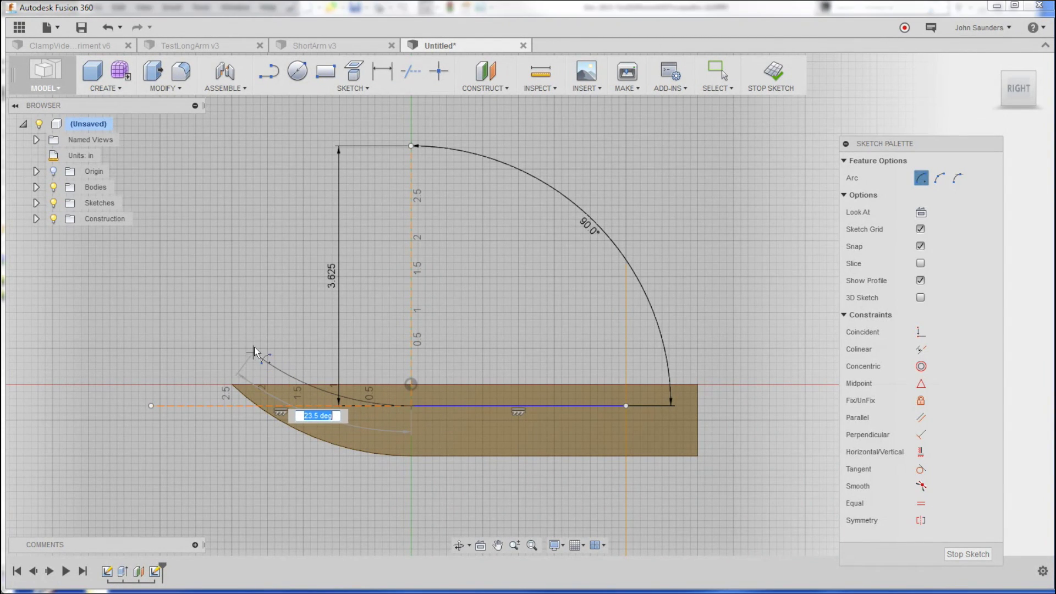
pyautogui.click(224, 326)
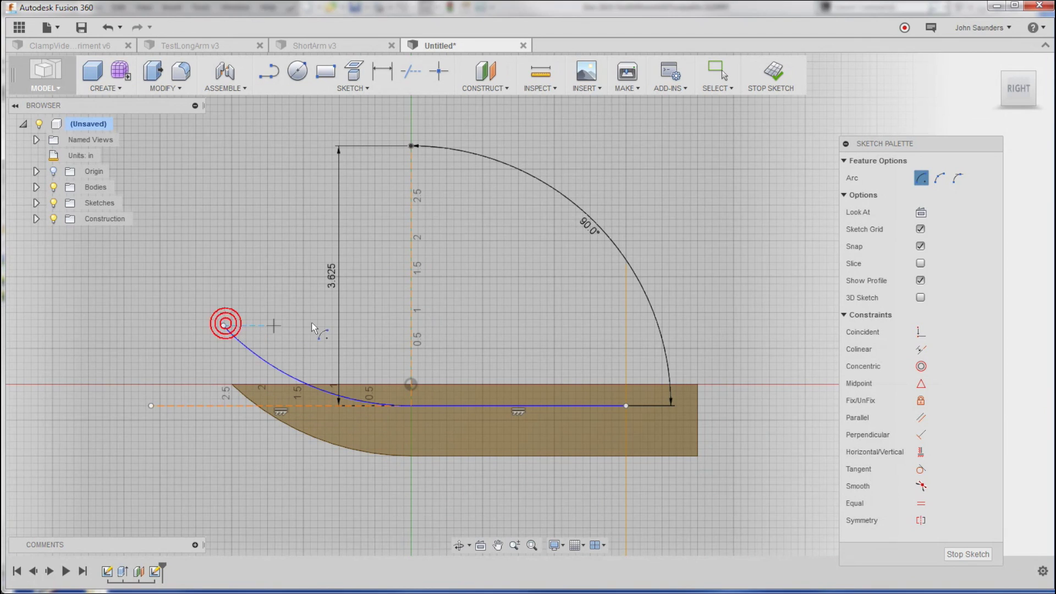
pyautogui.click(971, 554)
pyautogui.scroll(3, 414, 403)
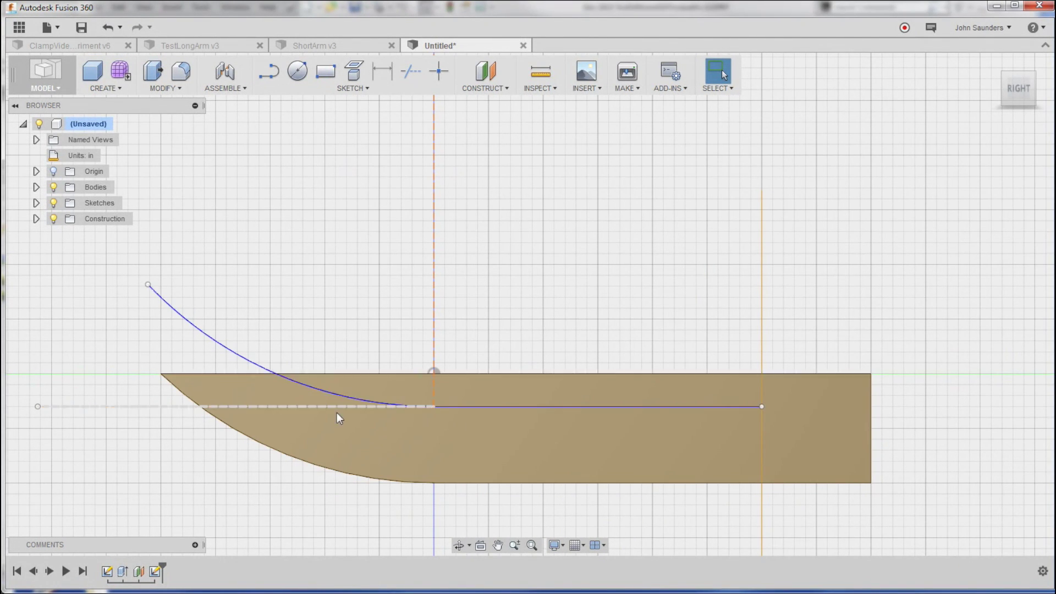
pyautogui.click(331, 394)
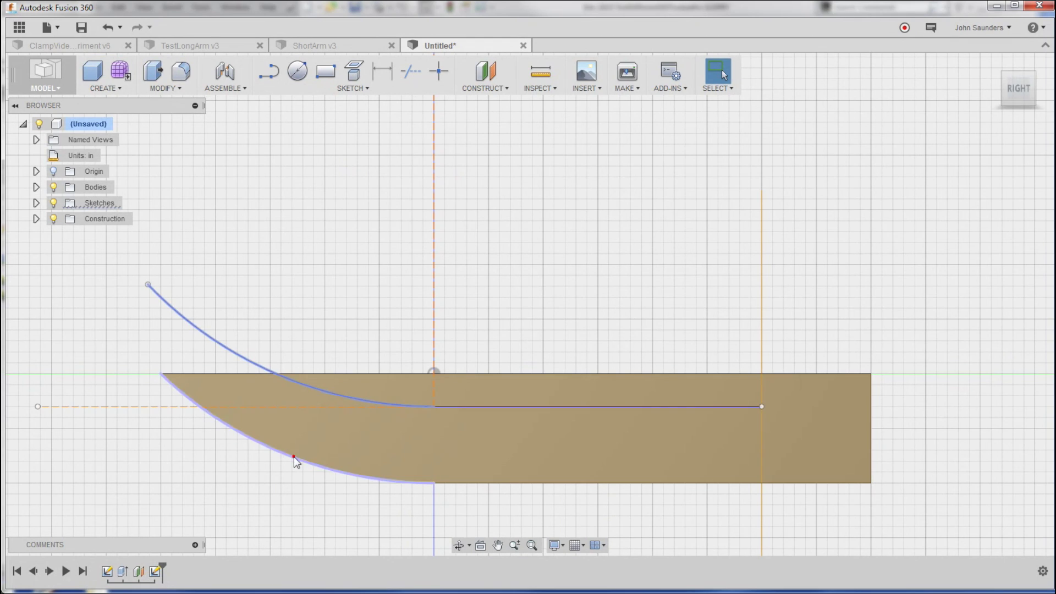
pyautogui.click(325, 286)
pyautogui.scroll(-2, 325, 286)
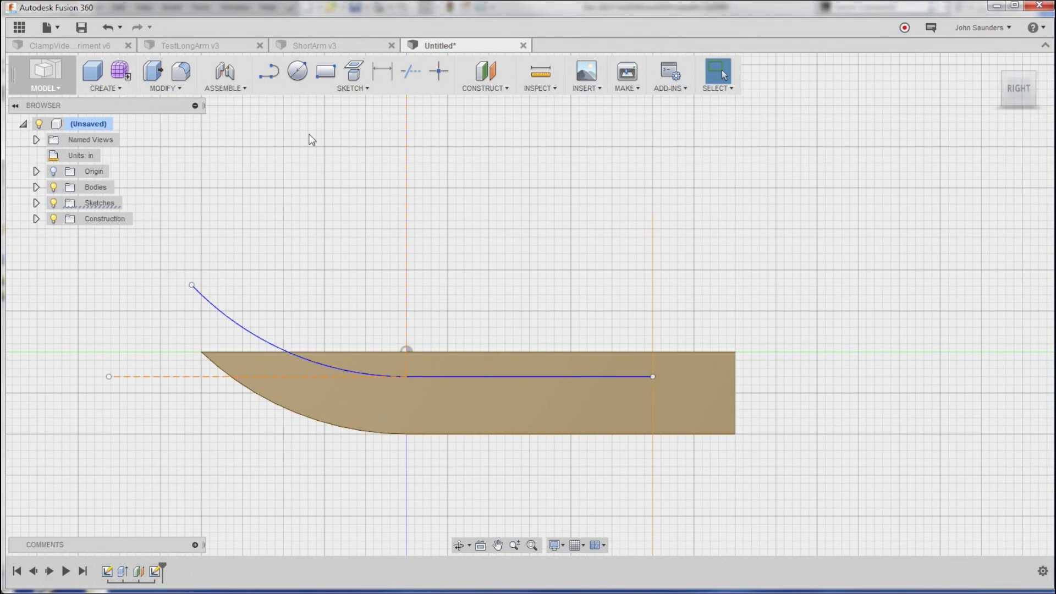
# Step: Sketch a slanted line on the offset plane from the guide path's end to the midpoint of the blade's bottom edge
pyautogui.keyDown('shift'); pyautogui.moveTo(312, 137); pyautogui.dragTo(400, 195, button='middle'); pyautogui.keyUp('shift')
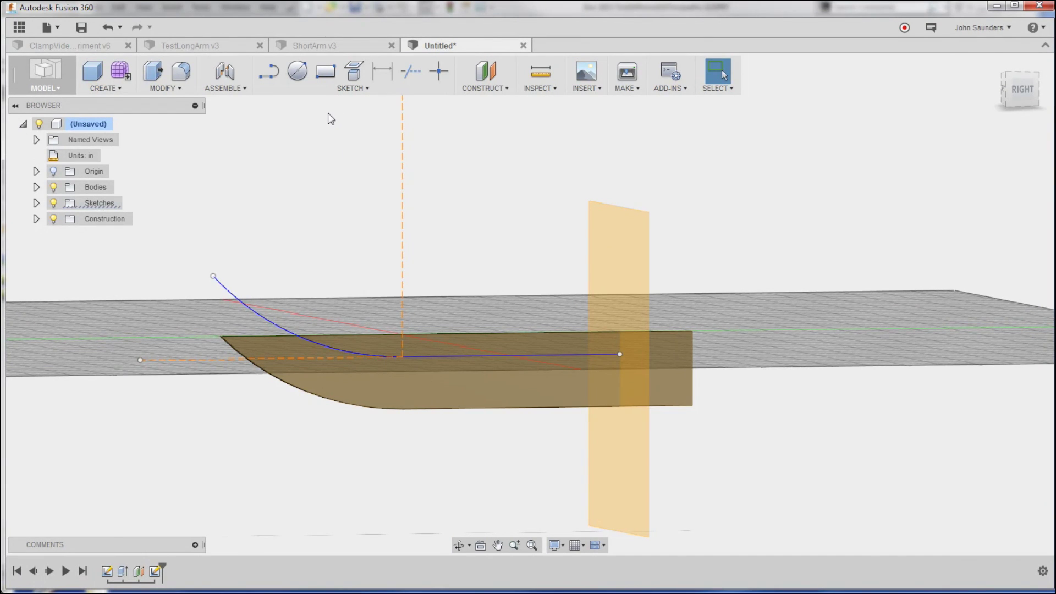
pyautogui.press('l')
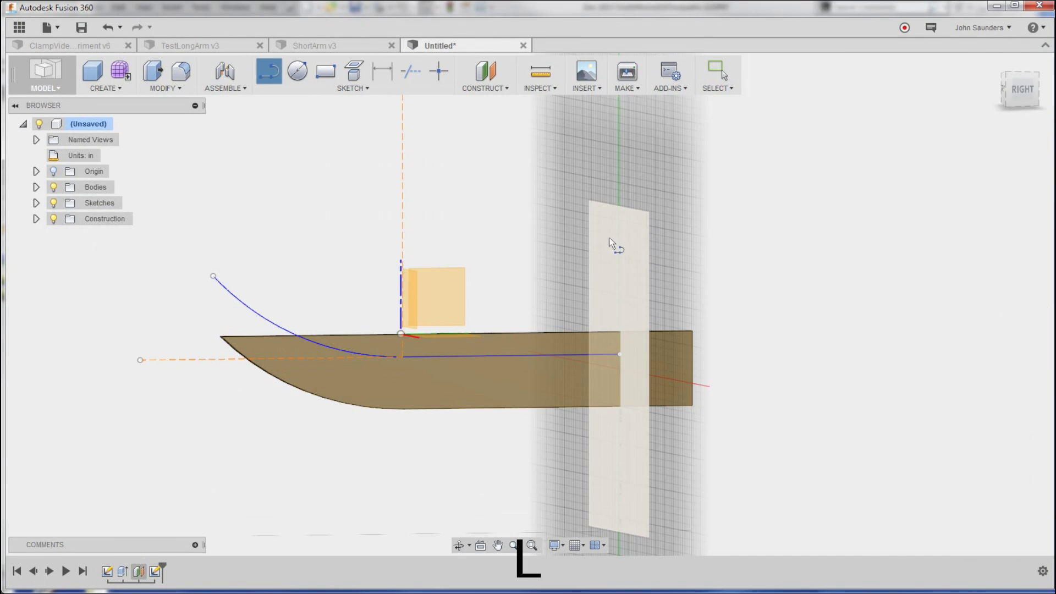
pyautogui.click(634, 255)
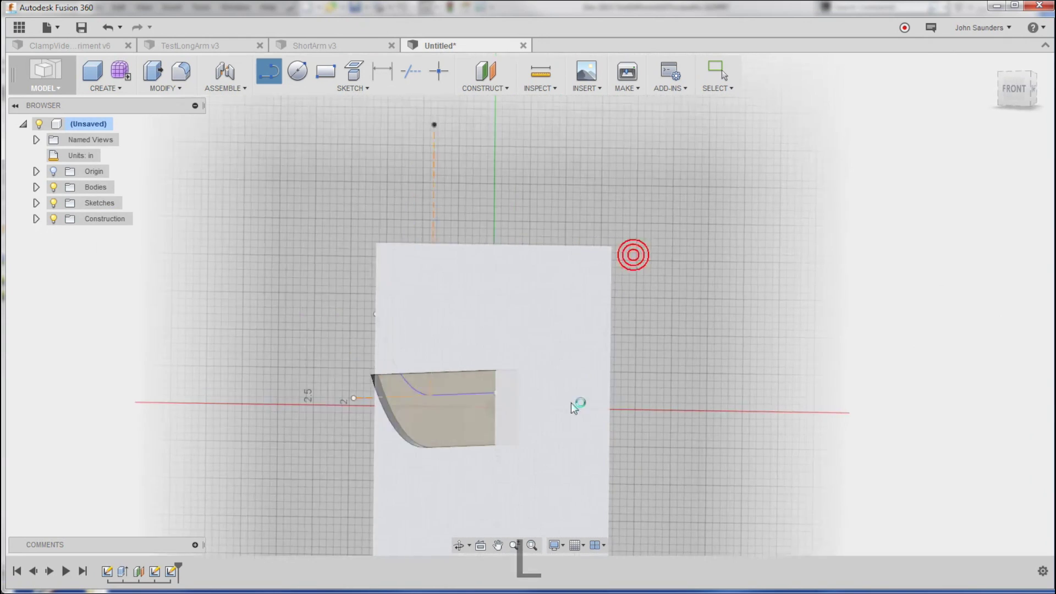
pyautogui.scroll(4, 500, 427)
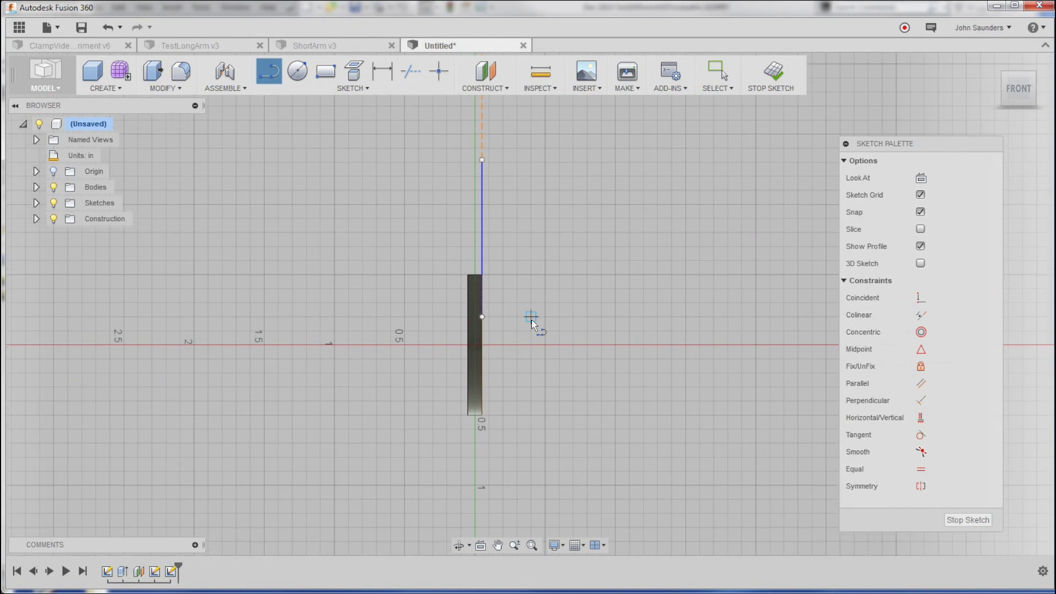
pyautogui.moveTo(522, 343); pyautogui.dragTo(577, 259, button='middle')
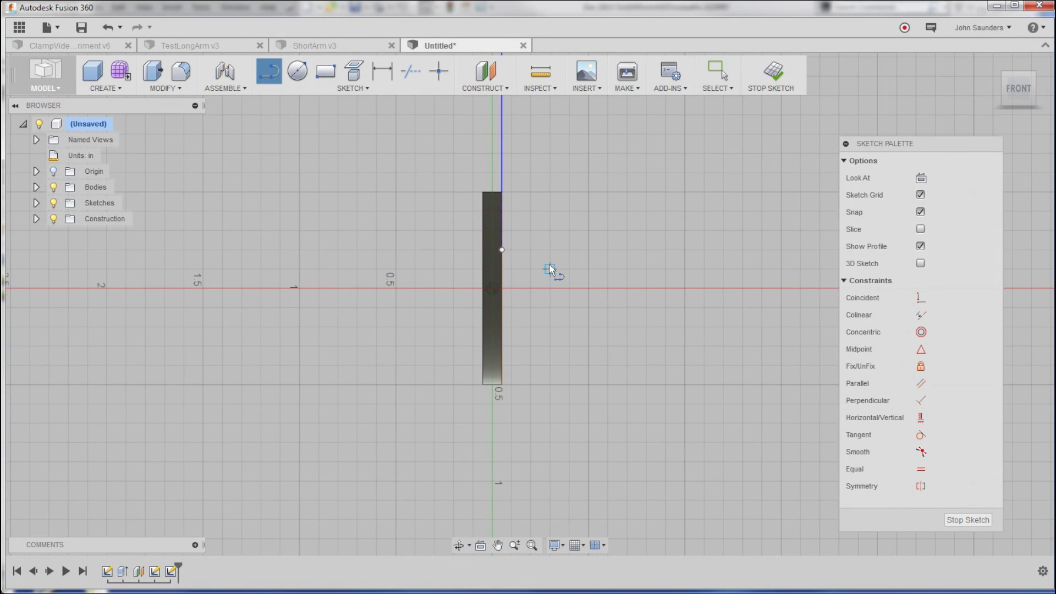
pyautogui.scroll(2, 534, 267)
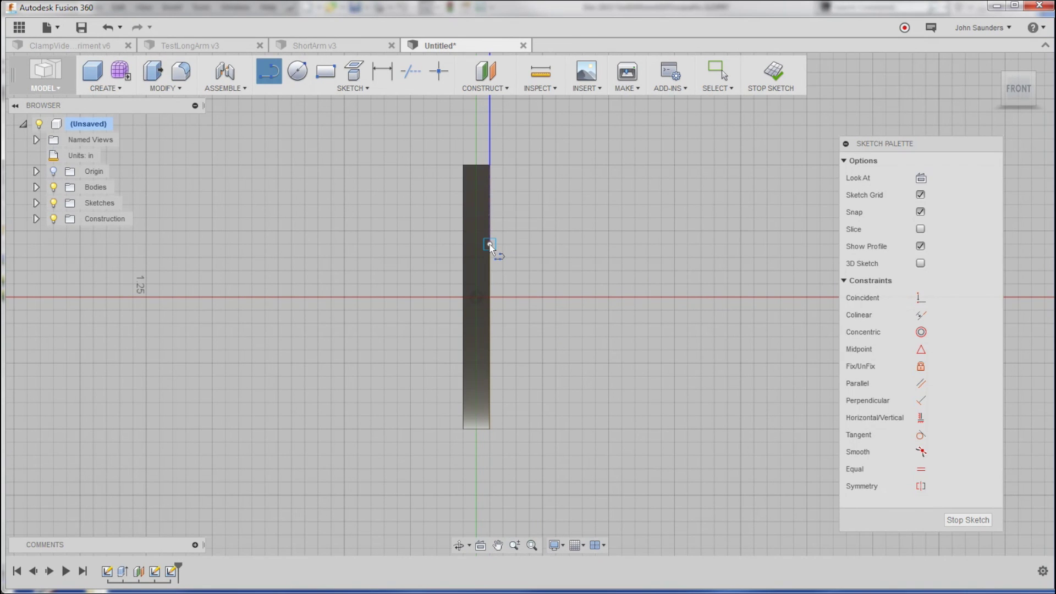
pyautogui.keyDown('shift'); pyautogui.moveTo(554, 247); pyautogui.dragTo(497, 247, button='middle'); pyautogui.keyUp('shift')
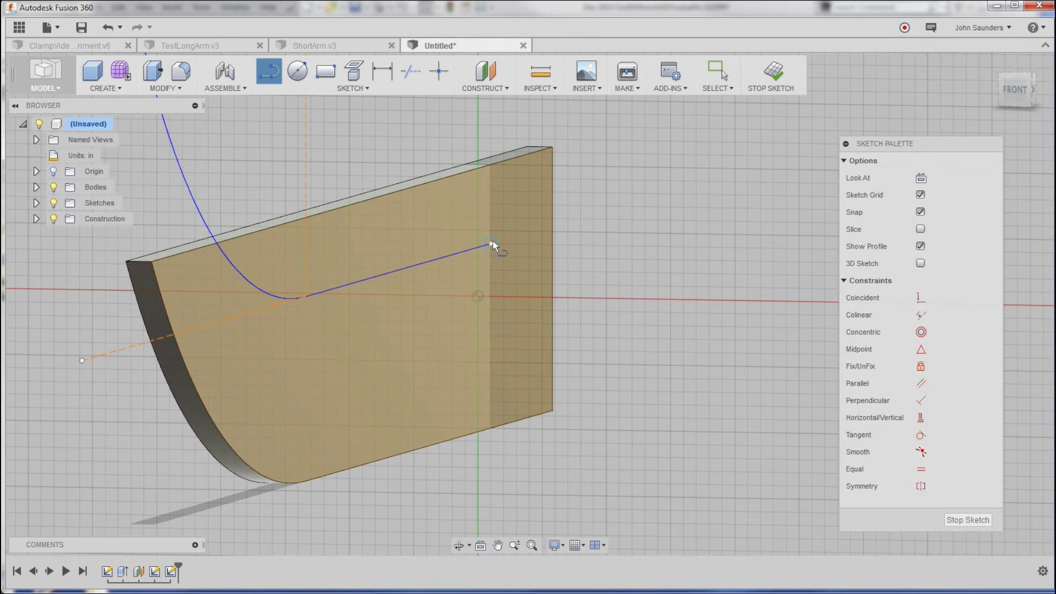
pyautogui.click(1012, 89)
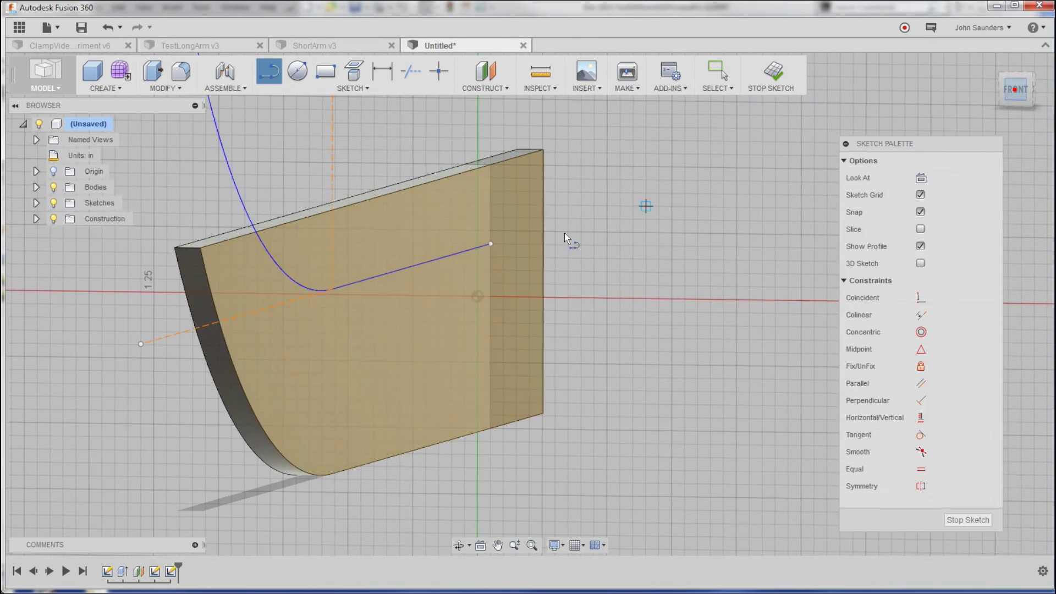
pyautogui.scroll(2, 489, 246)
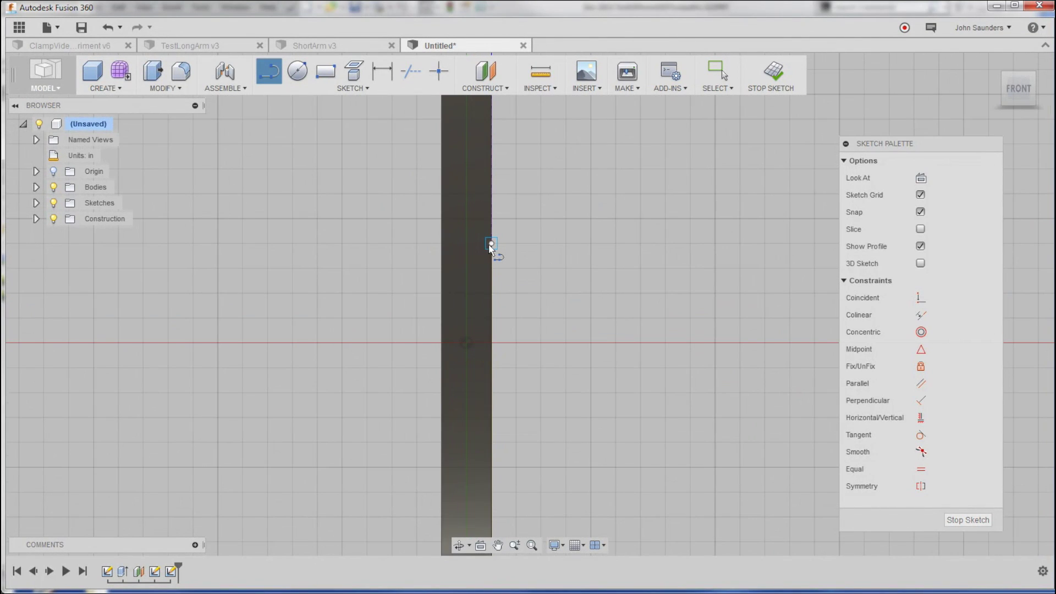
pyautogui.scroll(-1, 494, 388)
pyautogui.moveTo(494, 389); pyautogui.dragTo(484, 258, button='middle')
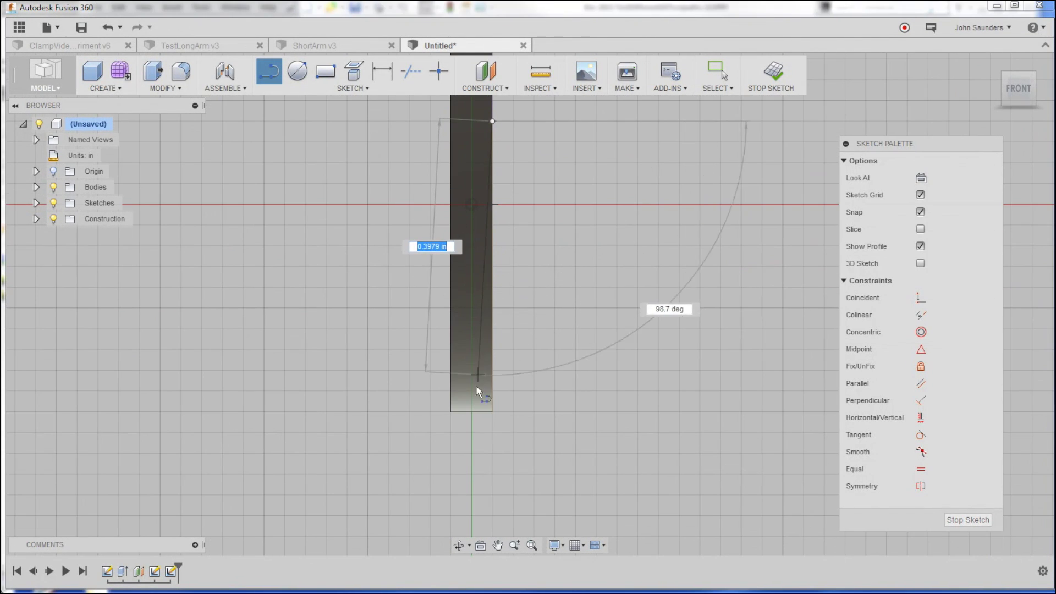
pyautogui.scroll(2, 472, 410)
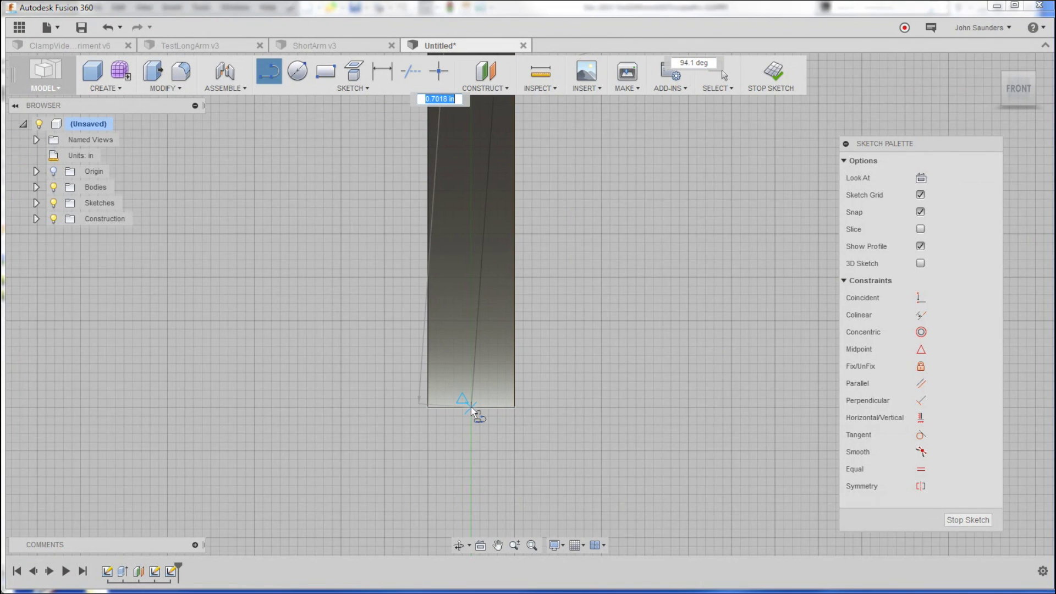
pyautogui.click(471, 406)
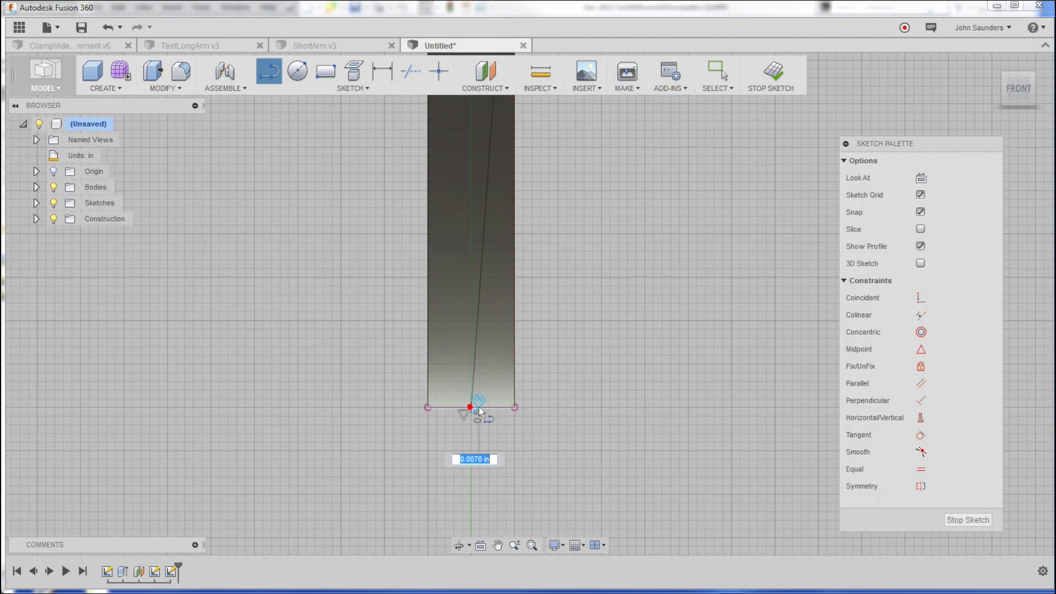
# Step: Close the triangular profile along the blade's bottom edge to its corner and up the side face to the guide path's end
pyautogui.click(515, 407)
pyautogui.scroll(-3, 517, 385)
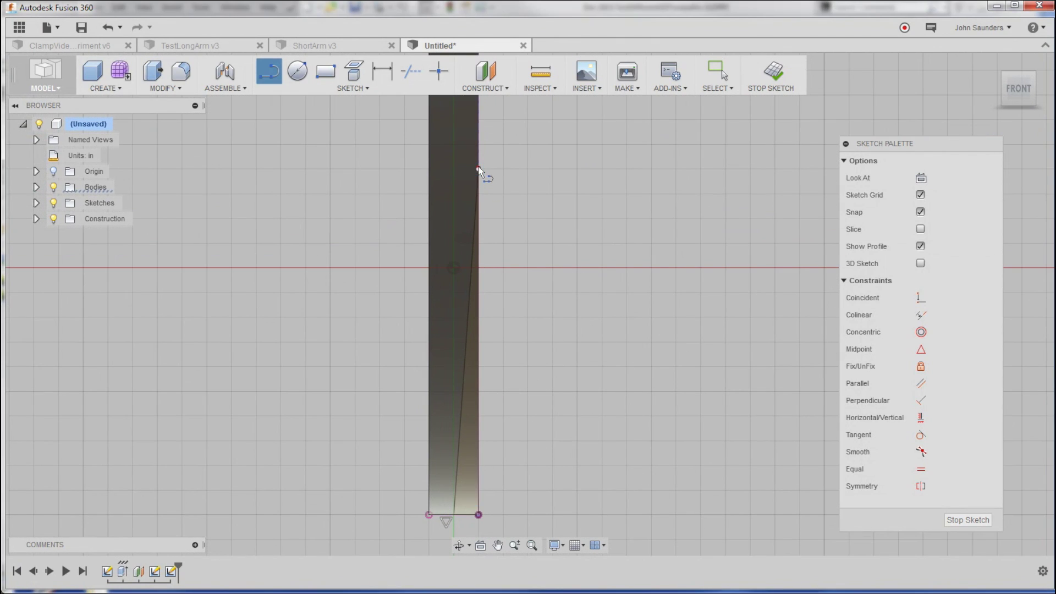
pyautogui.scroll(-3, 554, 272)
pyautogui.moveTo(554, 272)
pyautogui.keyDown('shift'); pyautogui.mouseDown(button='middle')
pyautogui.moveTo(632, 297)
pyautogui.moveTo(490, 413)
pyautogui.moveTo(521, 398)
pyautogui.moveTo(520, 386)
pyautogui.moveTo(627, 354)
pyautogui.moveTo(679, 359)
pyautogui.mouseUp(button='middle'); pyautogui.keyUp('shift')
pyautogui.press('l')
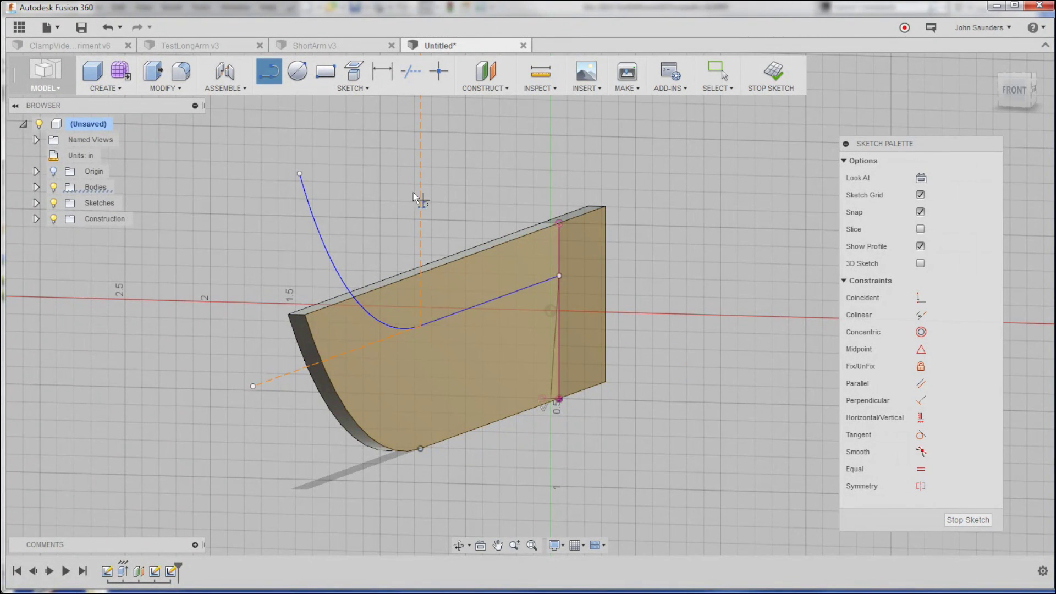
# Step: Start a Sweep and choose the thin triangle on the offset plane as its profile
pyautogui.click(113, 91)
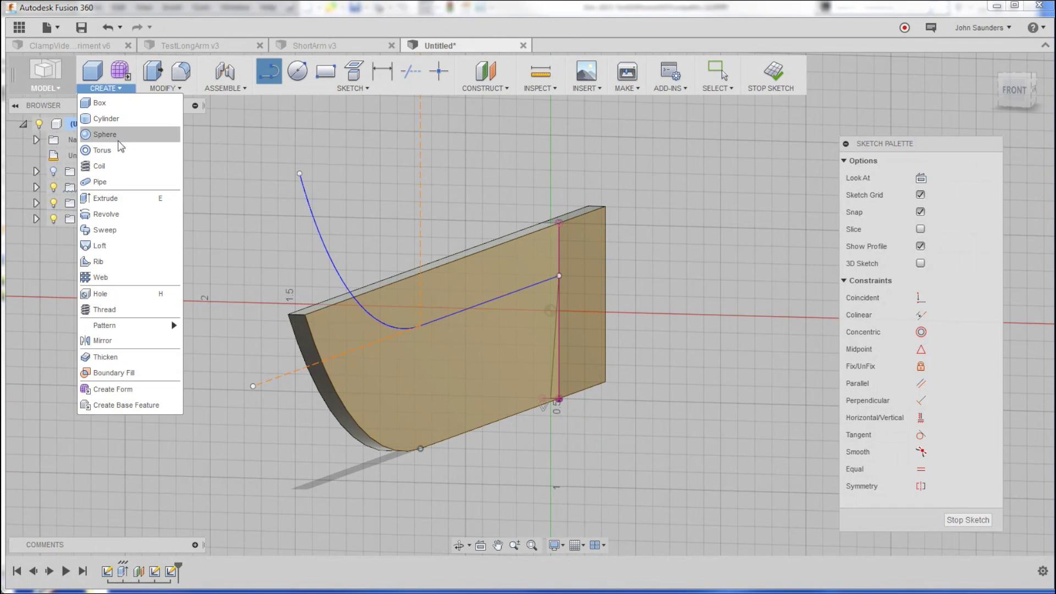
pyautogui.click(104, 230)
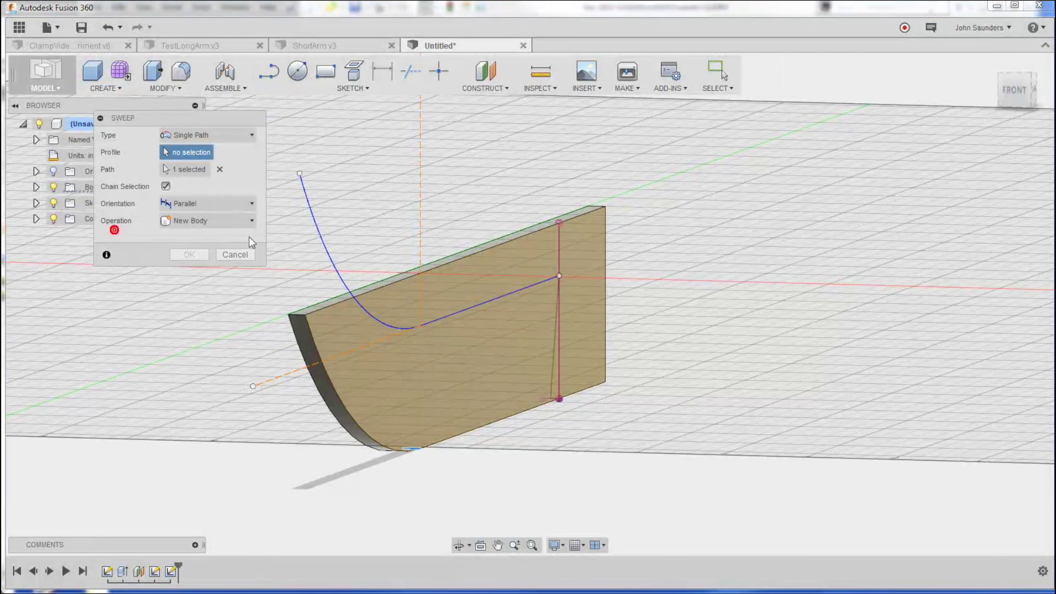
pyautogui.scroll(4, 566, 330)
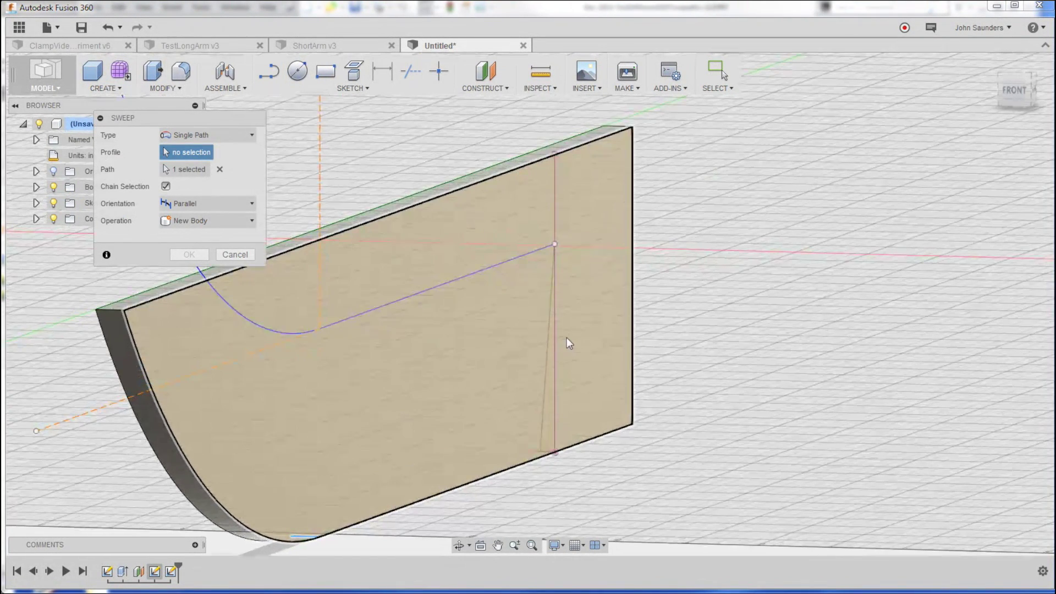
pyautogui.click(549, 384)
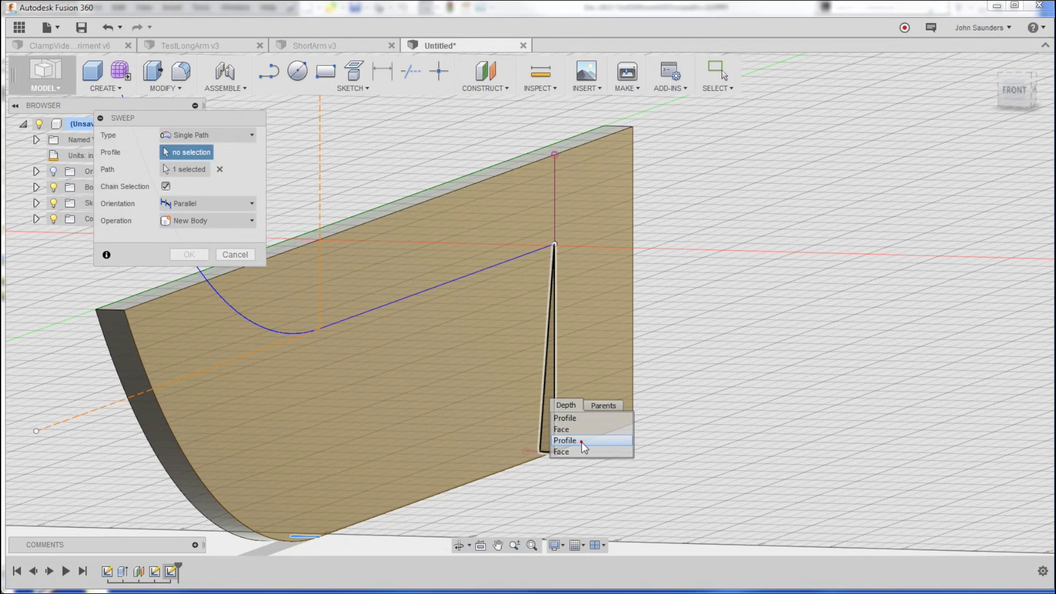
pyautogui.click(582, 442)
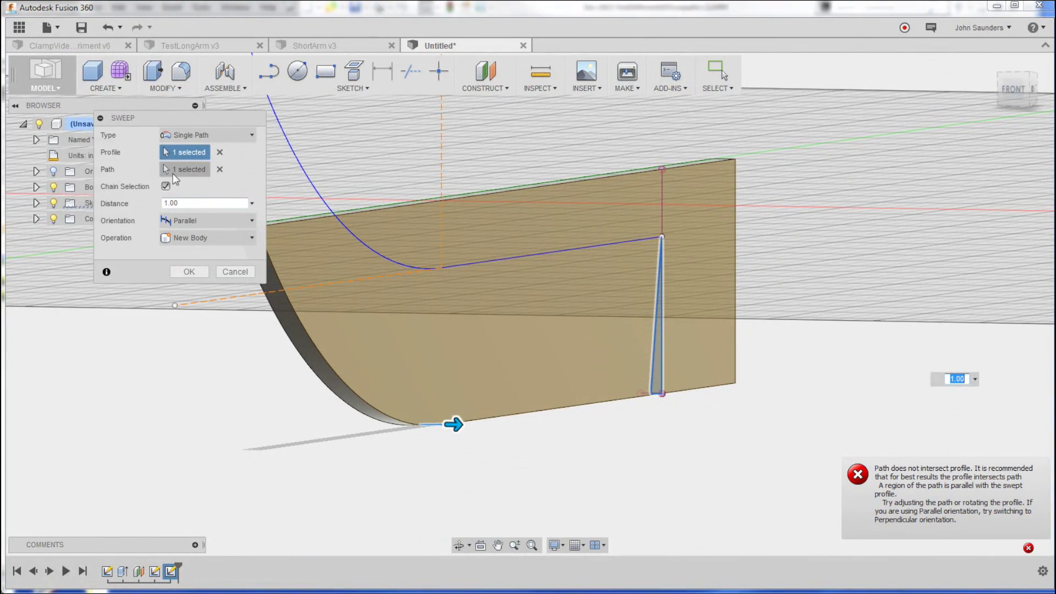
# Step: Replace the sweep's path with the guide path's straight line and connected arc on the blade's side face
pyautogui.click(173, 172)
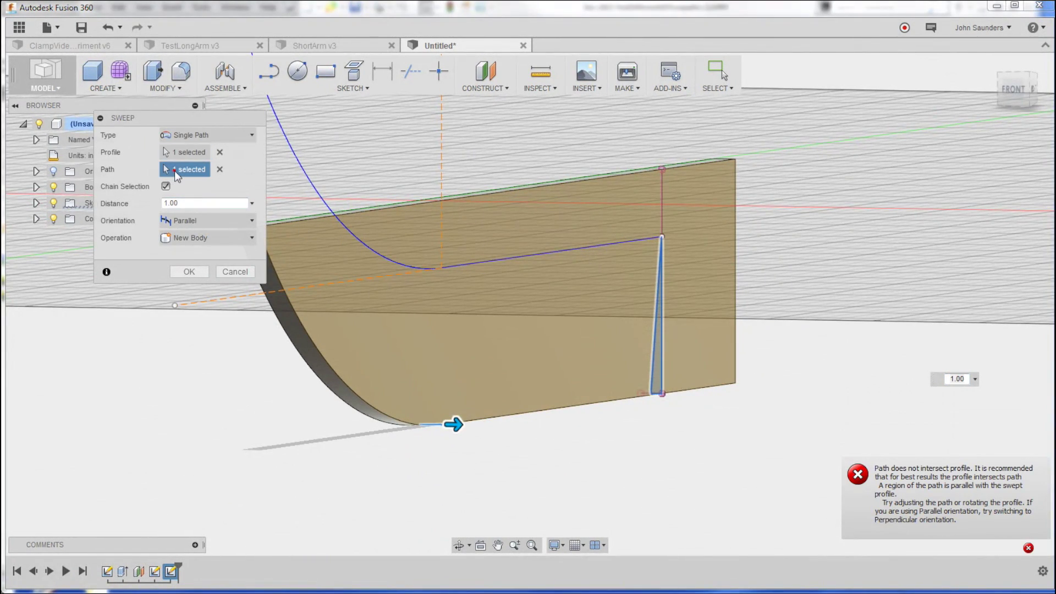
pyautogui.click(220, 169)
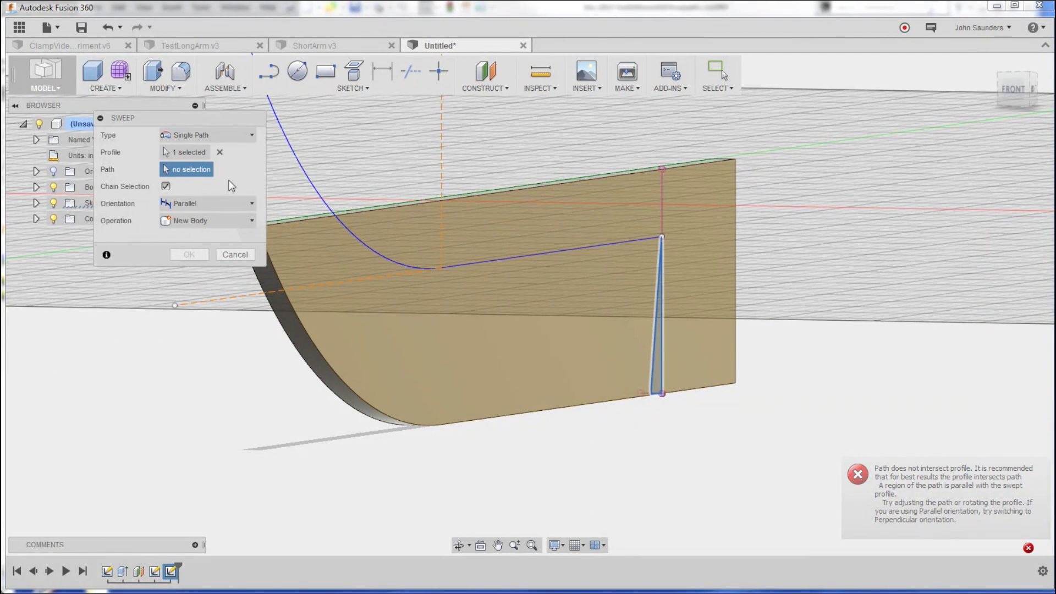
pyautogui.click(470, 265)
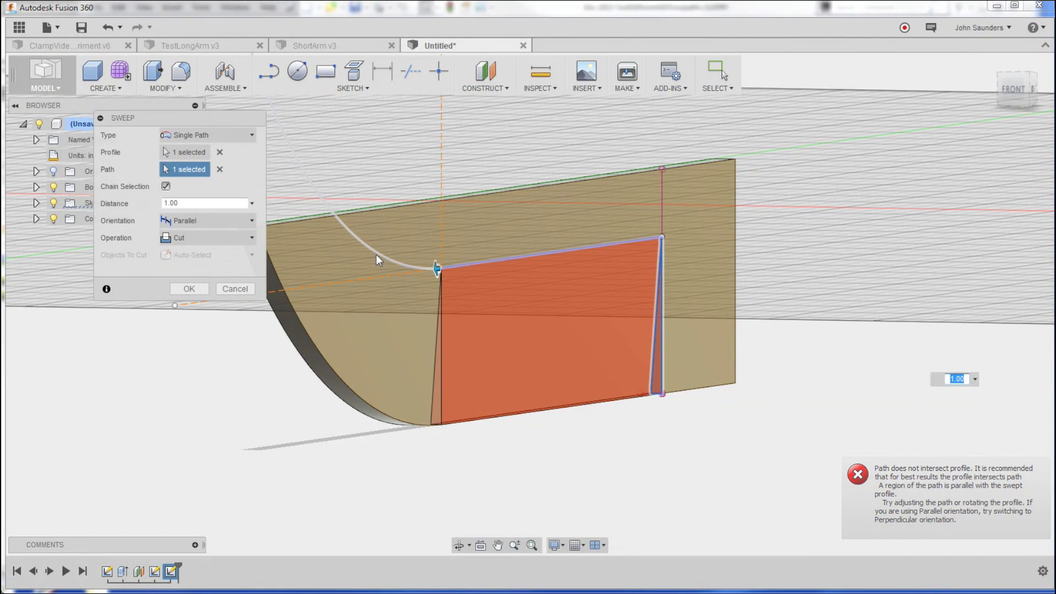
pyautogui.click(376, 254)
pyautogui.keyDown('shift'); pyautogui.moveTo(410, 229); pyautogui.dragTo(424, 193, button='middle'); pyautogui.keyUp('shift')
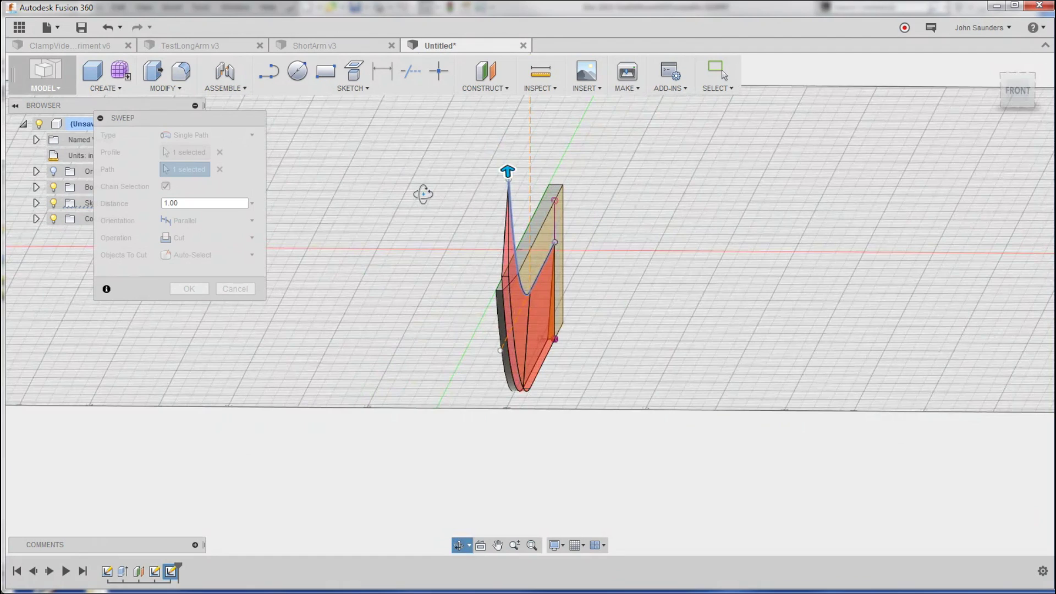
# Step: Set the sweep's orientation to Perpendicular and accept it as a Cut with distance 1.00
pyautogui.click(229, 222)
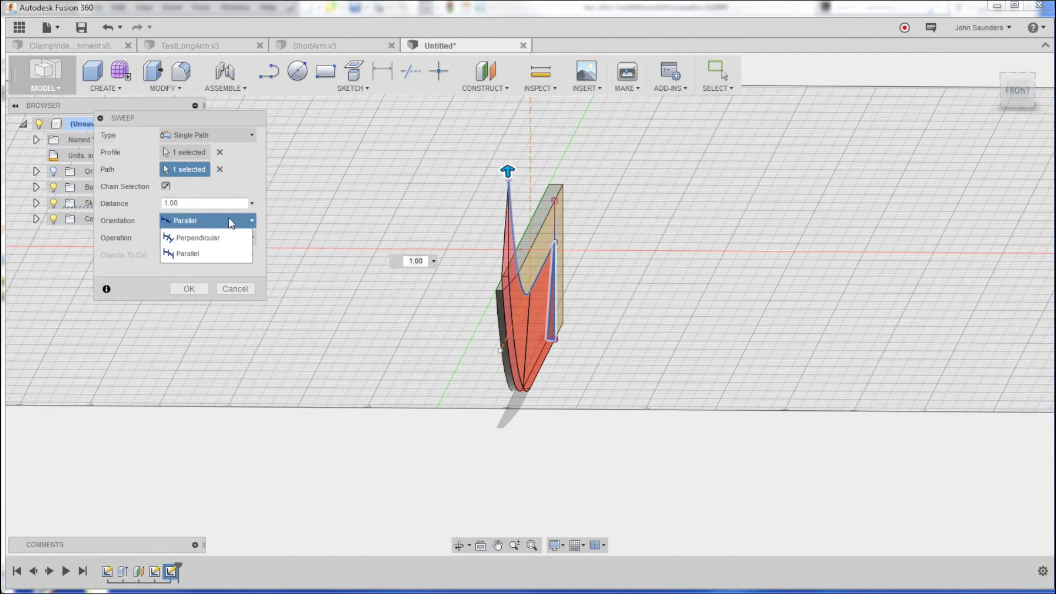
pyautogui.click(225, 238)
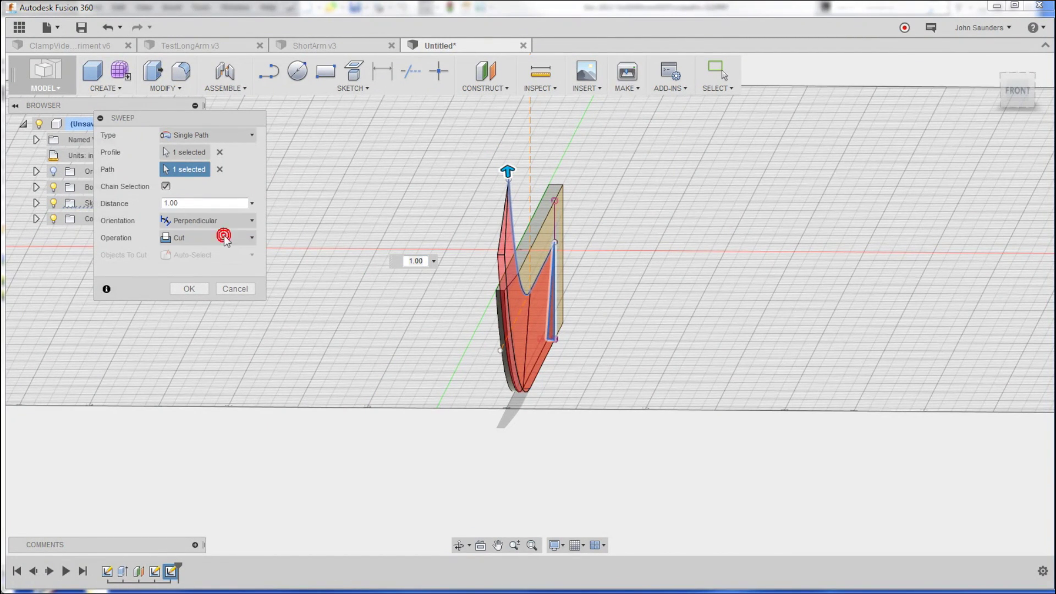
pyautogui.click(189, 288)
pyautogui.keyDown('shift'); pyautogui.moveTo(193, 296); pyautogui.dragTo(63, 220, button='middle'); pyautogui.keyUp('shift')
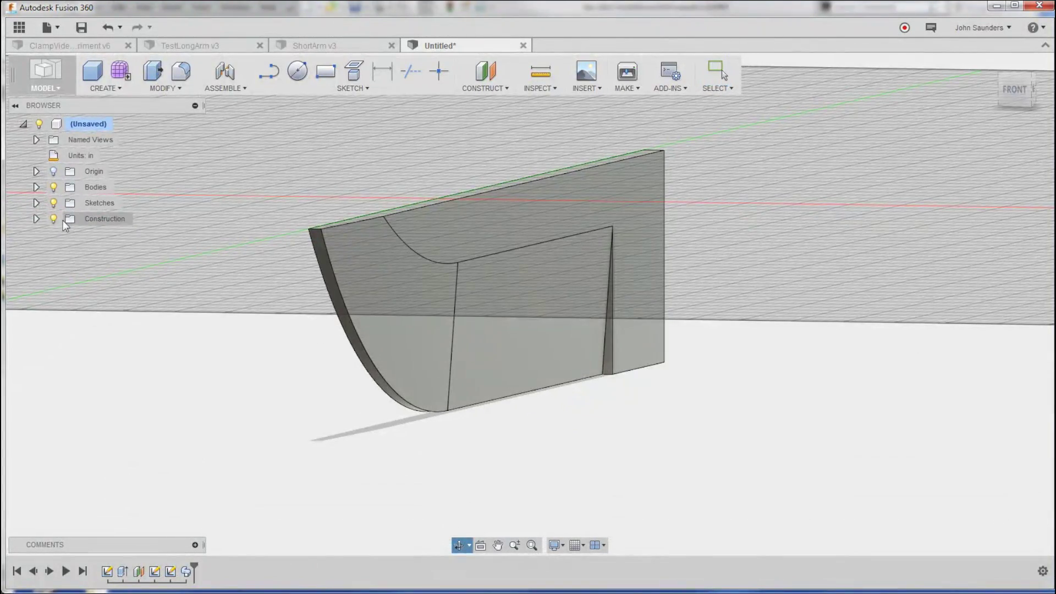
# Step: Edit the sweep cut and set its orientation to Parallel
pyautogui.rightClick(186, 570)
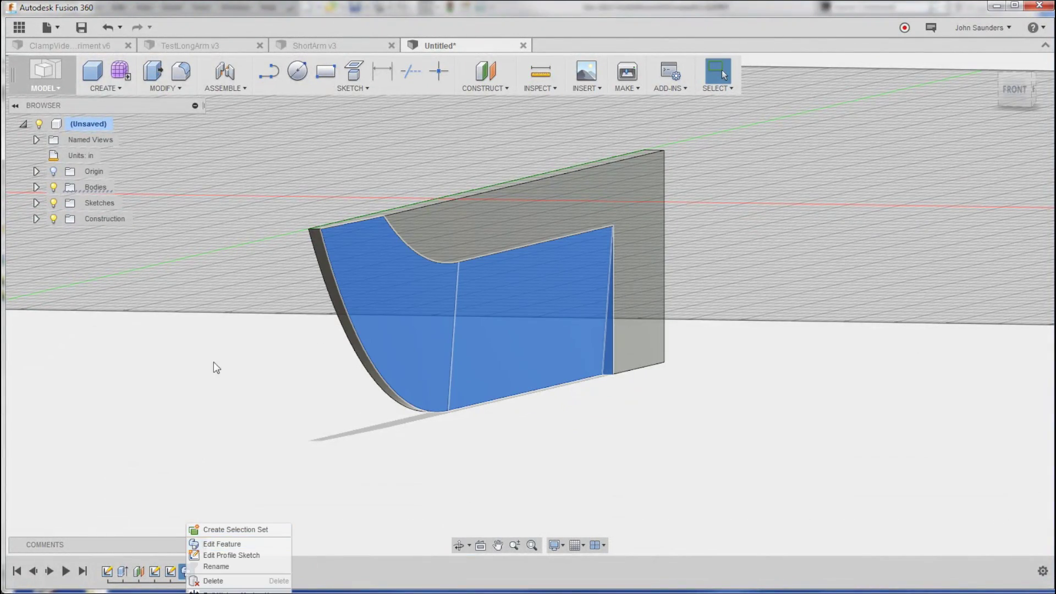
pyautogui.keyDown('shift'); pyautogui.moveTo(215, 367); pyautogui.dragTo(438, 384, button='middle'); pyautogui.keyUp('shift')
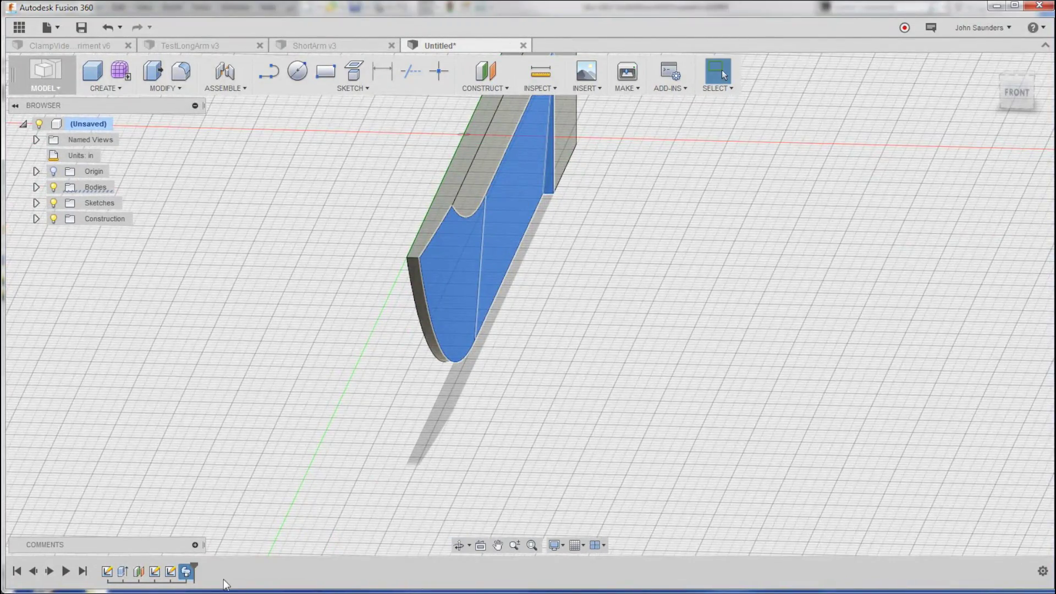
pyautogui.rightClick(193, 573)
pyautogui.click(226, 543)
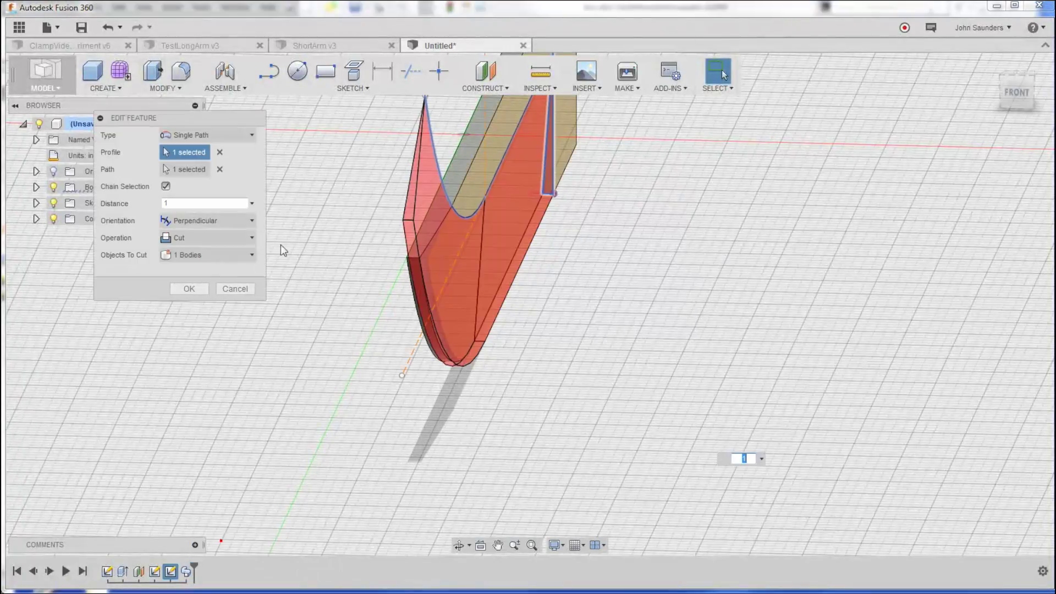
pyautogui.click(188, 220)
pyautogui.click(195, 248)
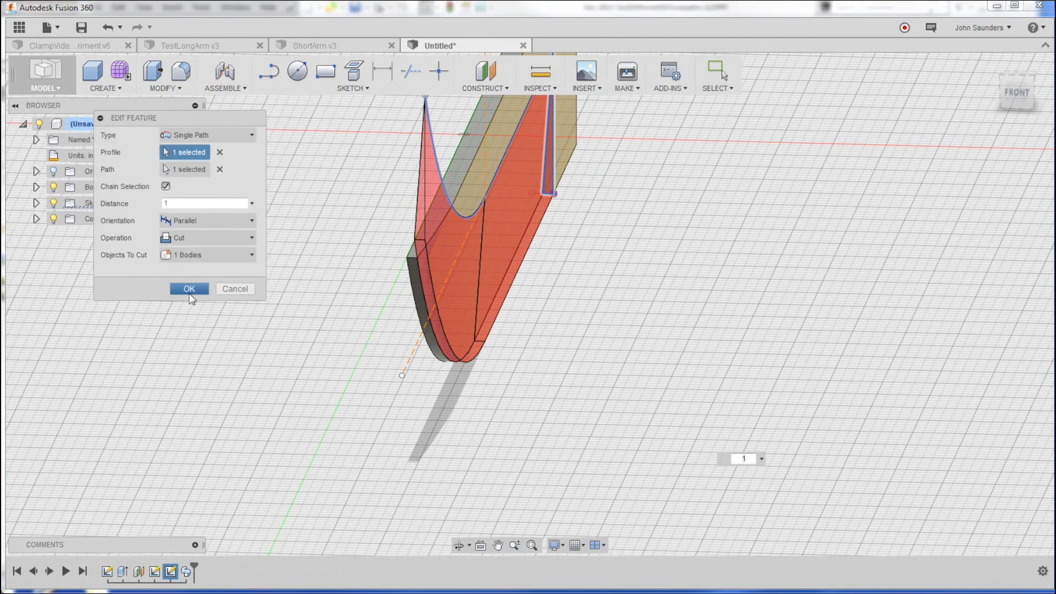
pyautogui.click(193, 289)
pyautogui.keyDown('shift'); pyautogui.moveTo(268, 284); pyautogui.dragTo(278, 277, button='middle'); pyautogui.keyUp('shift')
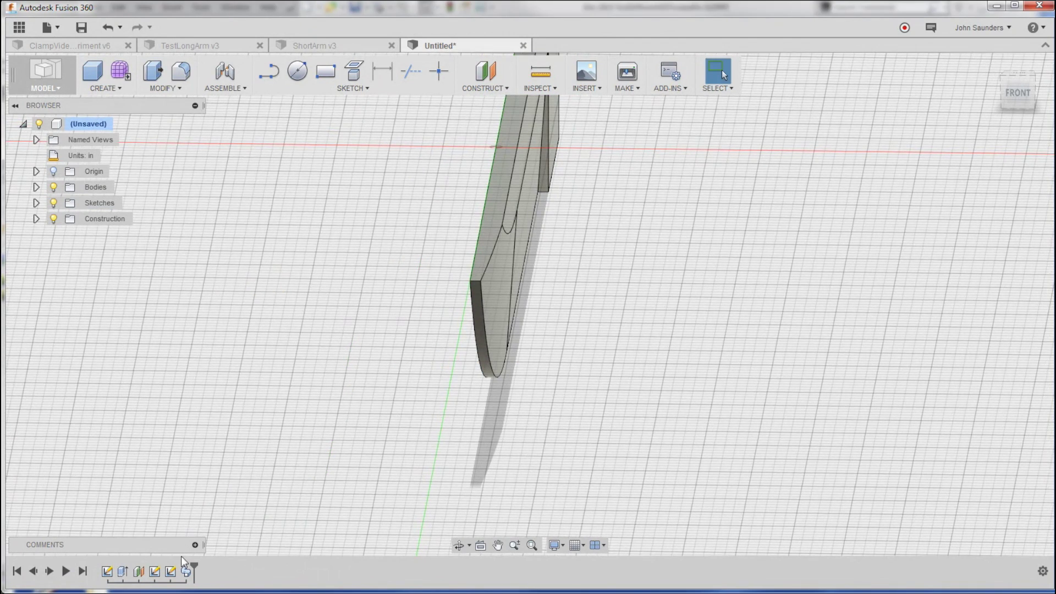
pyautogui.rightClick(193, 527)
pyautogui.keyDown('shift'); pyautogui.moveTo(378, 321); pyautogui.dragTo(477, 385, button='middle'); pyautogui.keyUp('shift')
pyautogui.click(475, 376)
pyautogui.scroll(-3, 674, 407)
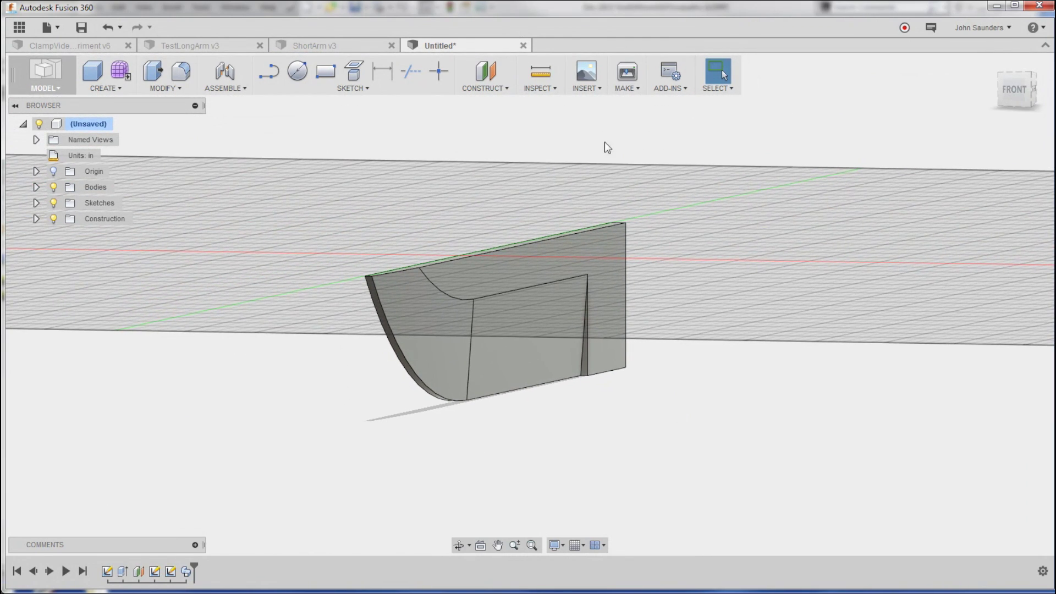
# Step: Construct a midplane between the blade's two opposite side faces
pyautogui.click(497, 88)
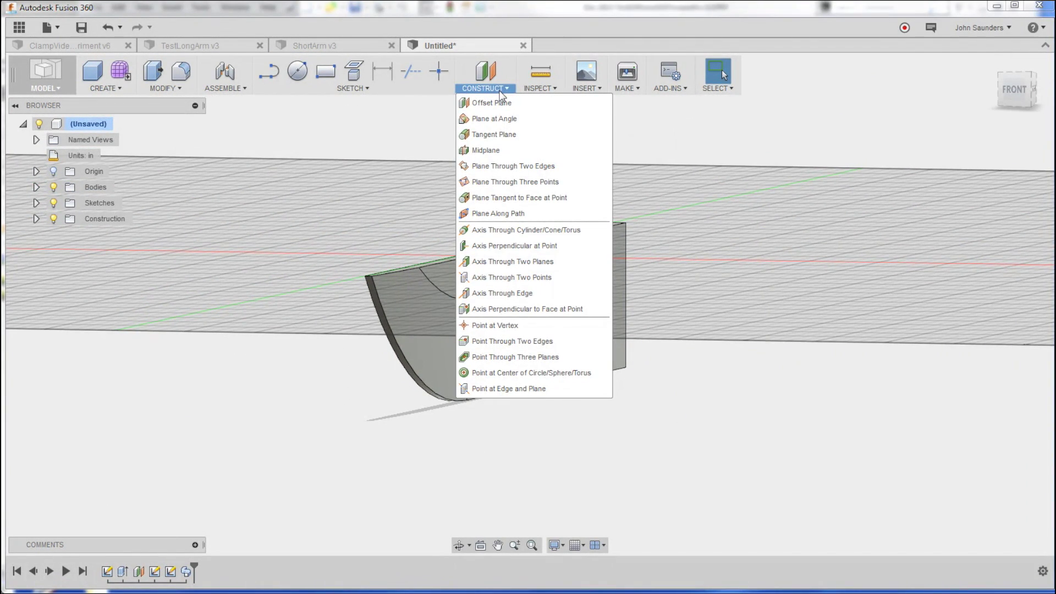
pyautogui.click(505, 152)
pyautogui.click(613, 326)
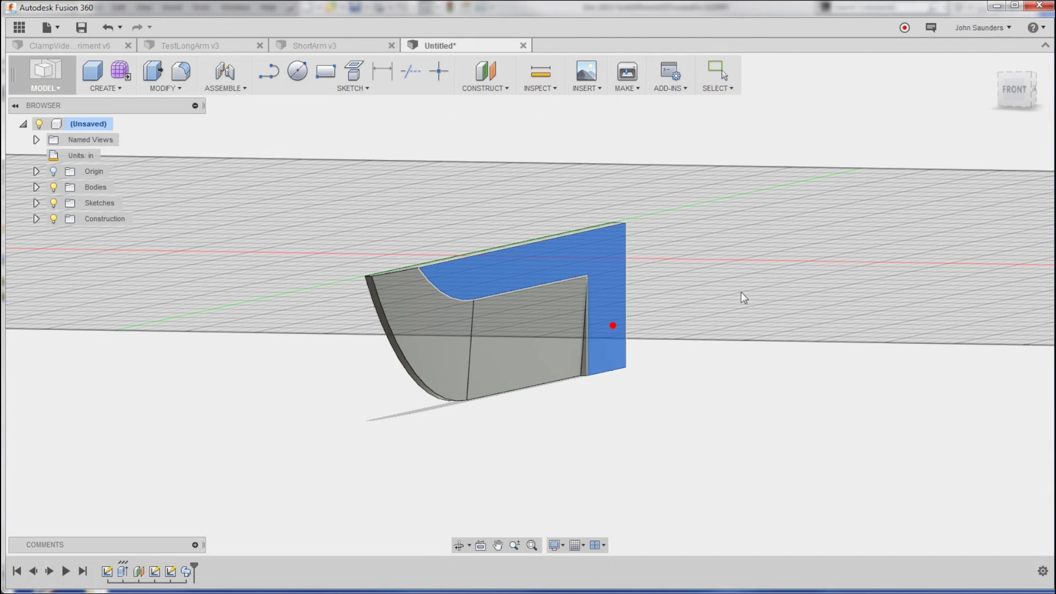
pyautogui.keyDown('shift'); pyautogui.moveTo(740, 292); pyautogui.dragTo(768, 261, button='middle'); pyautogui.keyUp('shift')
pyautogui.click(539, 258)
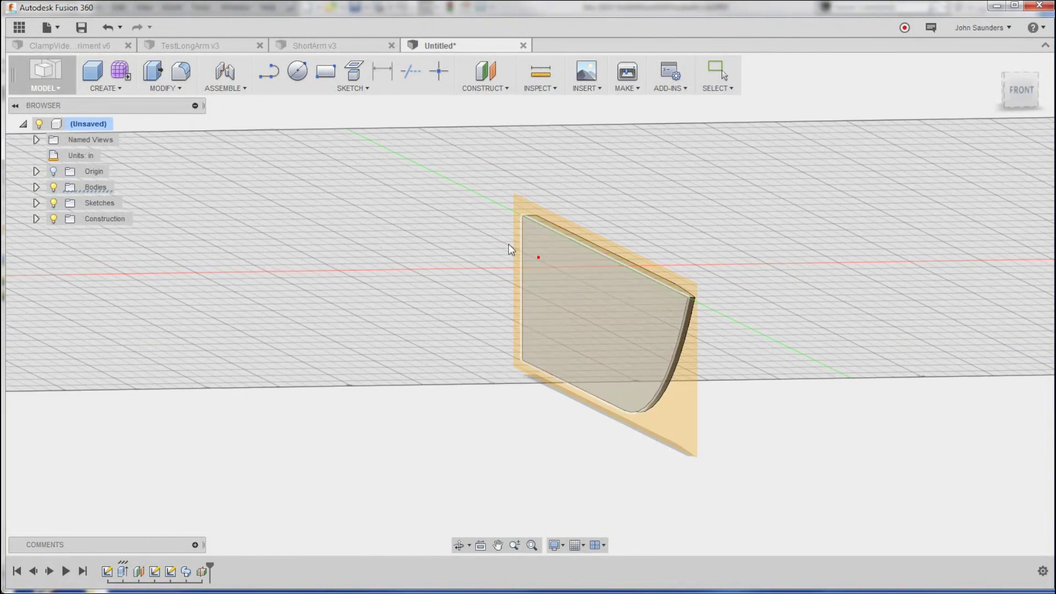
# Step: Mirror the two sweep-cut bevel faces across the blade's midplane onto the opposite side
pyautogui.keyDown('shift'); pyautogui.moveTo(508, 243); pyautogui.dragTo(467, 226, button='middle'); pyautogui.keyUp('shift')
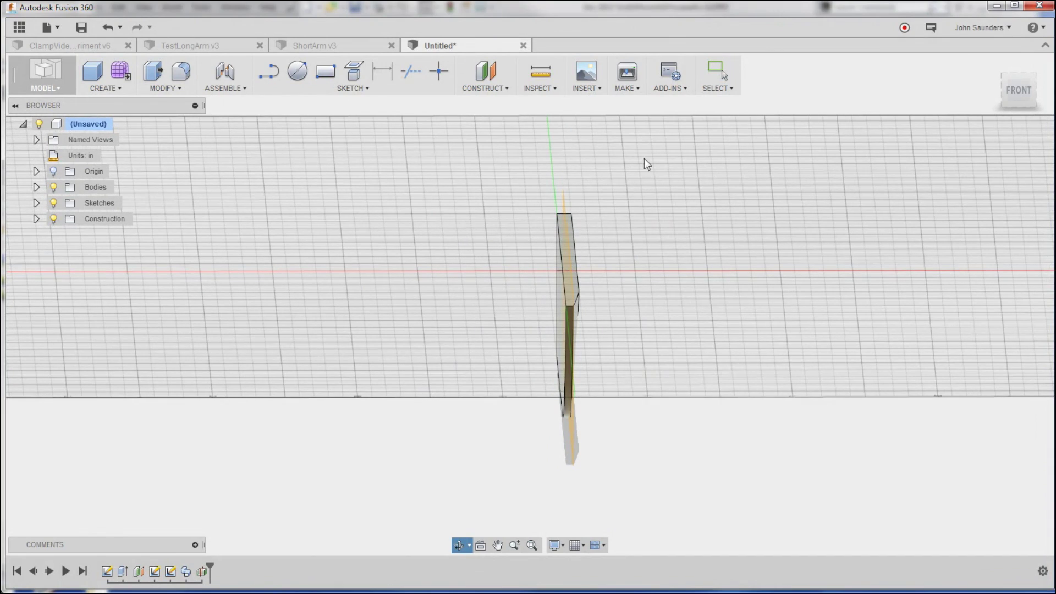
pyautogui.keyDown('shift'); pyautogui.moveTo(697, 140); pyautogui.dragTo(648, 169, button='middle'); pyautogui.keyUp('shift')
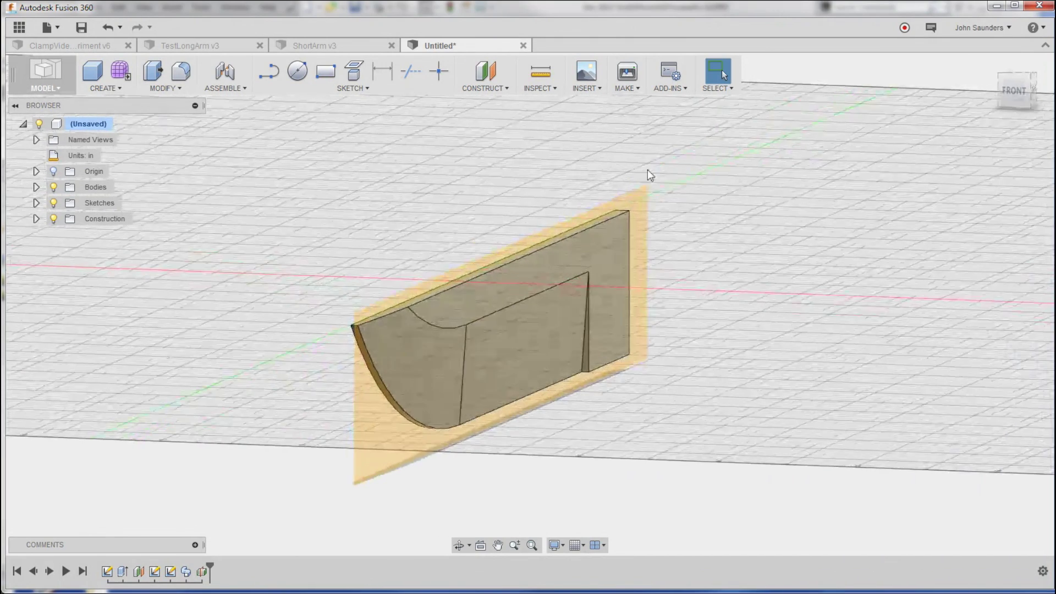
pyautogui.click(120, 90)
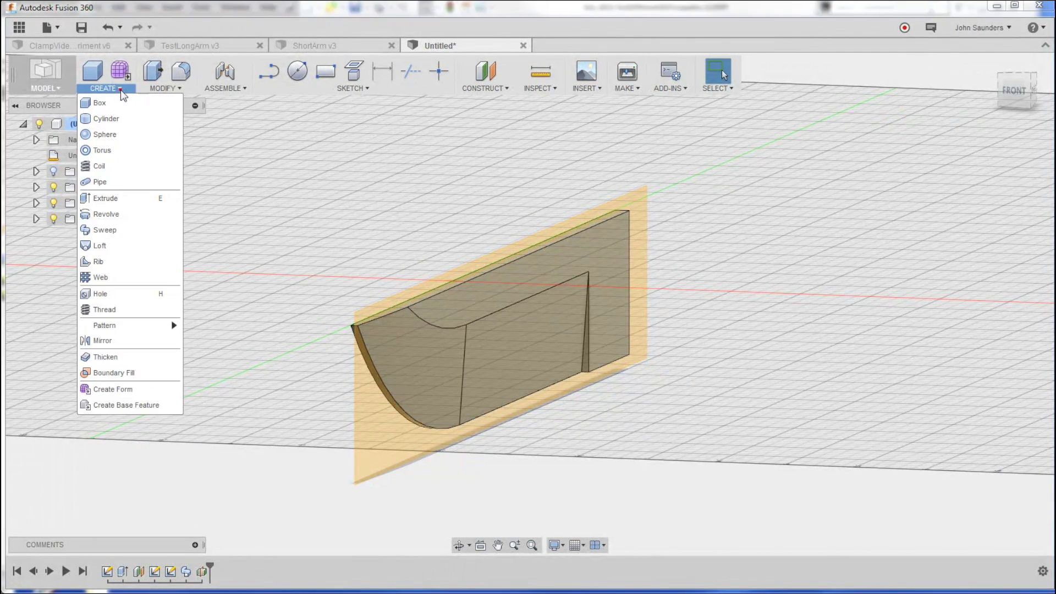
pyautogui.click(110, 341)
pyautogui.keyDown('shift'); pyautogui.moveTo(347, 253); pyautogui.dragTo(373, 243, button='middle'); pyautogui.keyUp('shift')
pyautogui.click(437, 283)
pyautogui.click(401, 265)
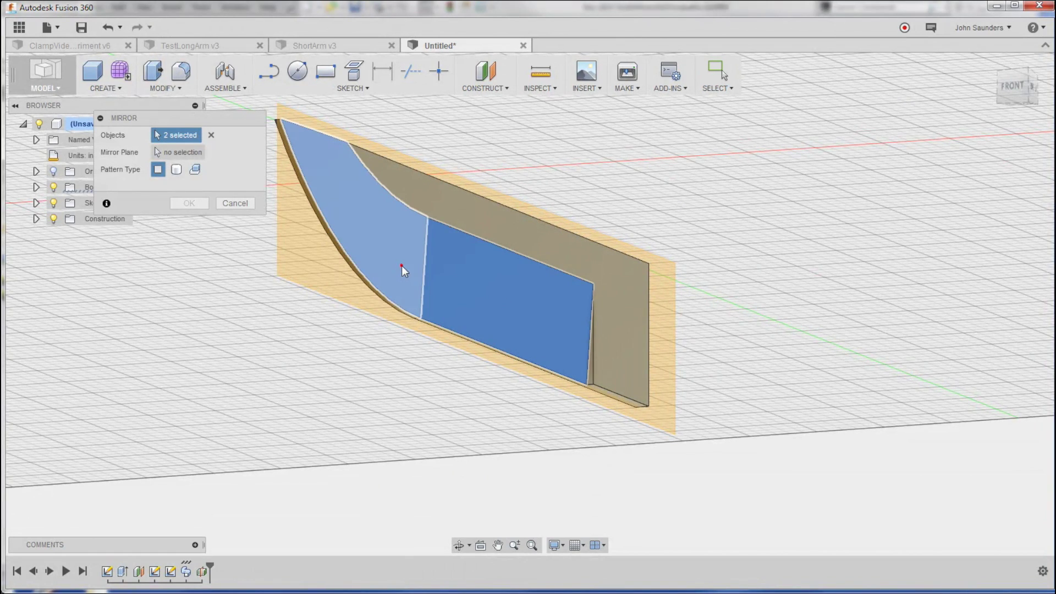
pyautogui.click(165, 154)
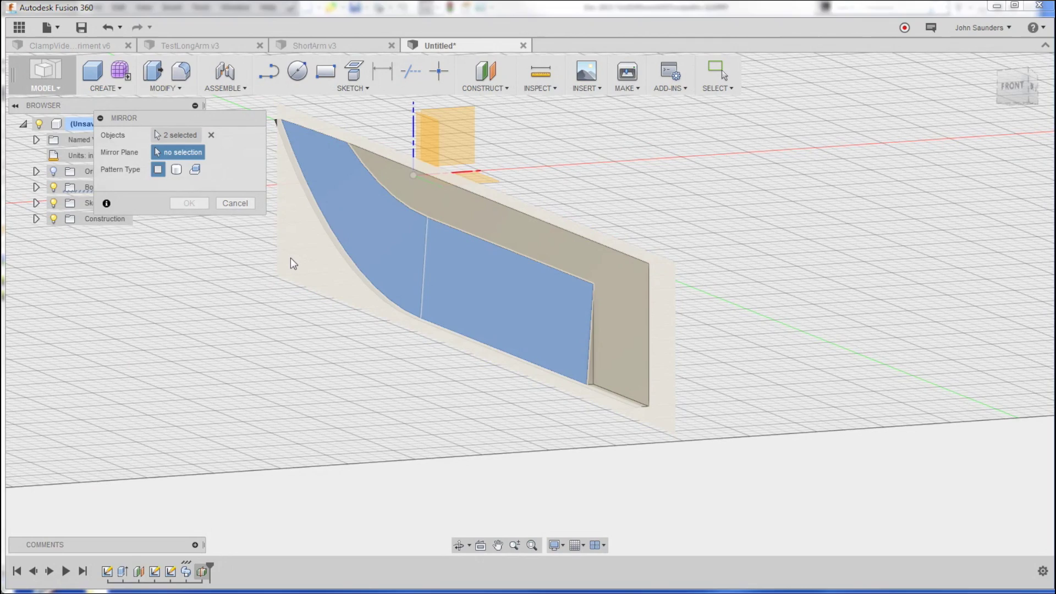
pyautogui.click(290, 259)
pyautogui.click(188, 203)
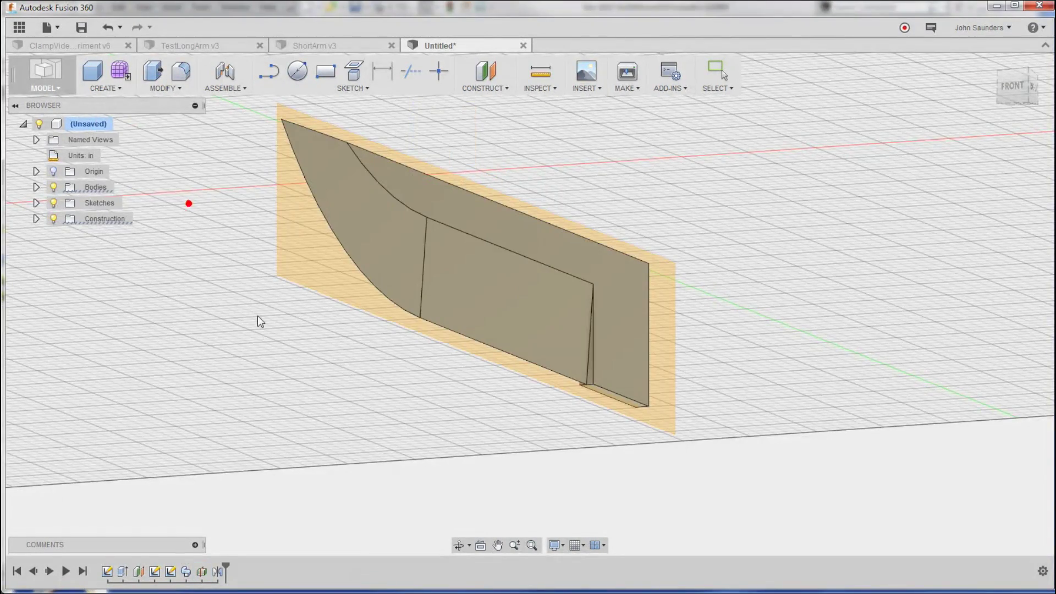
# Step: Edit the sweep cut and set its orientation to Perpendicular
pyautogui.keyDown('shift'); pyautogui.moveTo(259, 317); pyautogui.dragTo(363, 355, button='middle'); pyautogui.keyUp('shift')
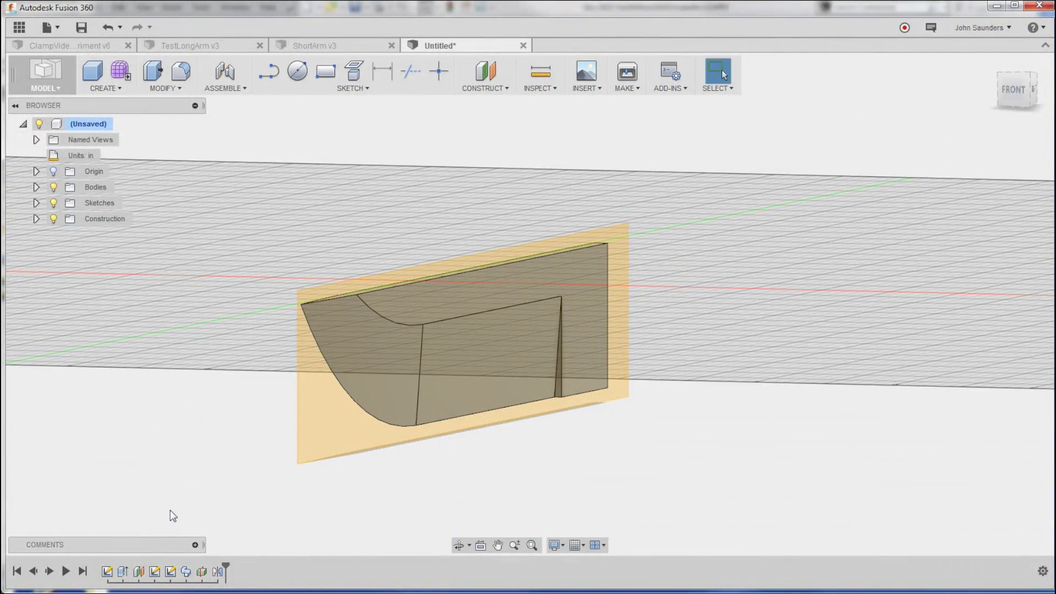
pyautogui.rightClick(187, 572)
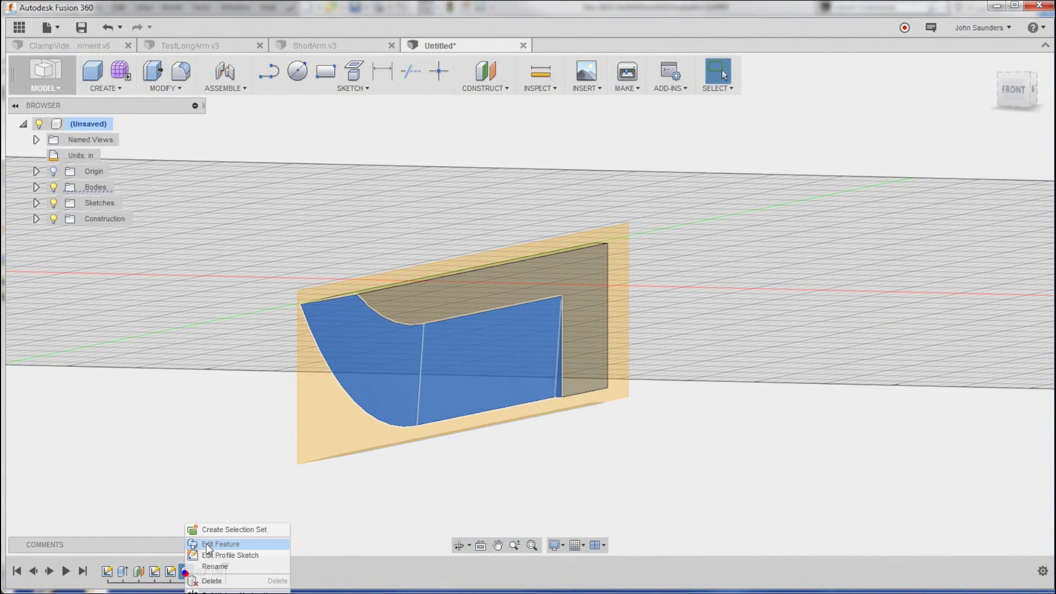
pyautogui.click(208, 544)
pyautogui.click(210, 237)
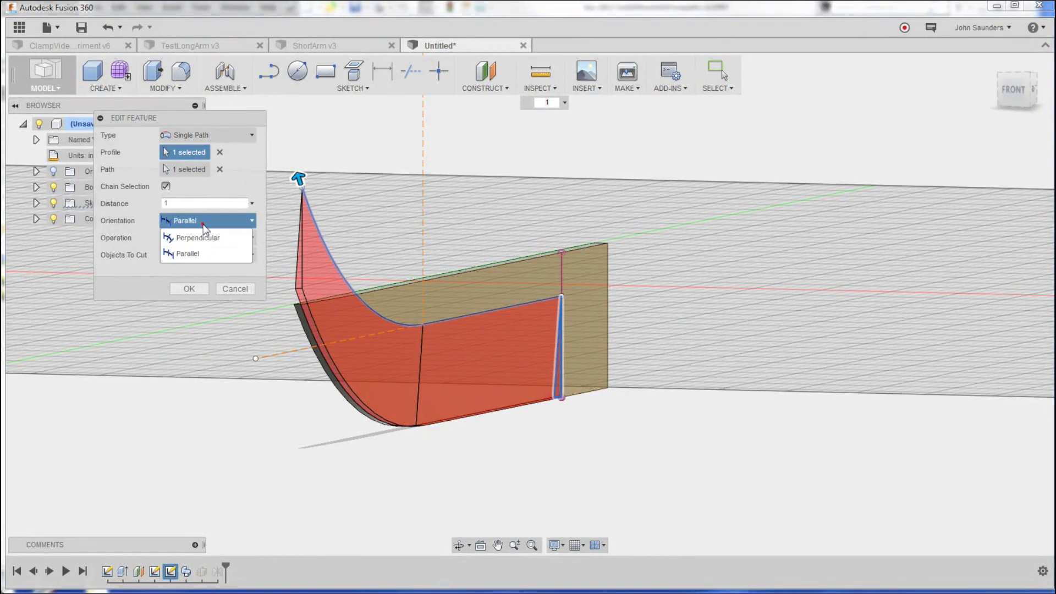
pyautogui.click(201, 241)
pyautogui.click(189, 289)
pyautogui.keyDown('shift'); pyautogui.moveTo(242, 342); pyautogui.dragTo(543, 320, button='middle'); pyautogui.keyUp('shift')
pyautogui.keyDown('shift'); pyautogui.moveTo(489, 220); pyautogui.dragTo(279, 368, button='middle'); pyautogui.keyUp('shift')
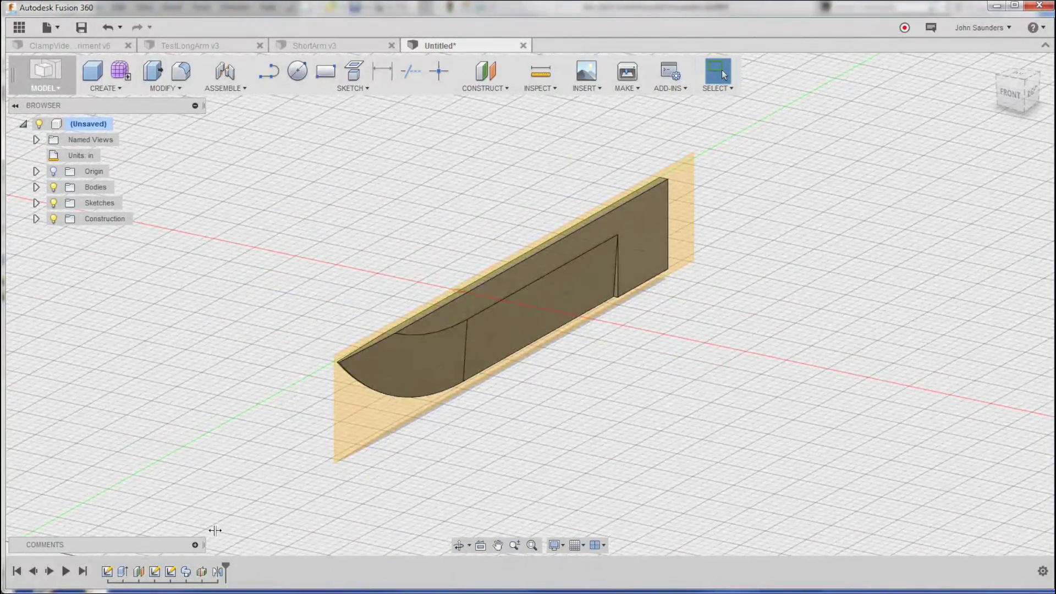
# Step: Edit the sweep cut again, compare the Parallel and Perpendicular orientations in the preview, and set it back to Parallel
pyautogui.rightClick(184, 578)
pyautogui.click(215, 542)
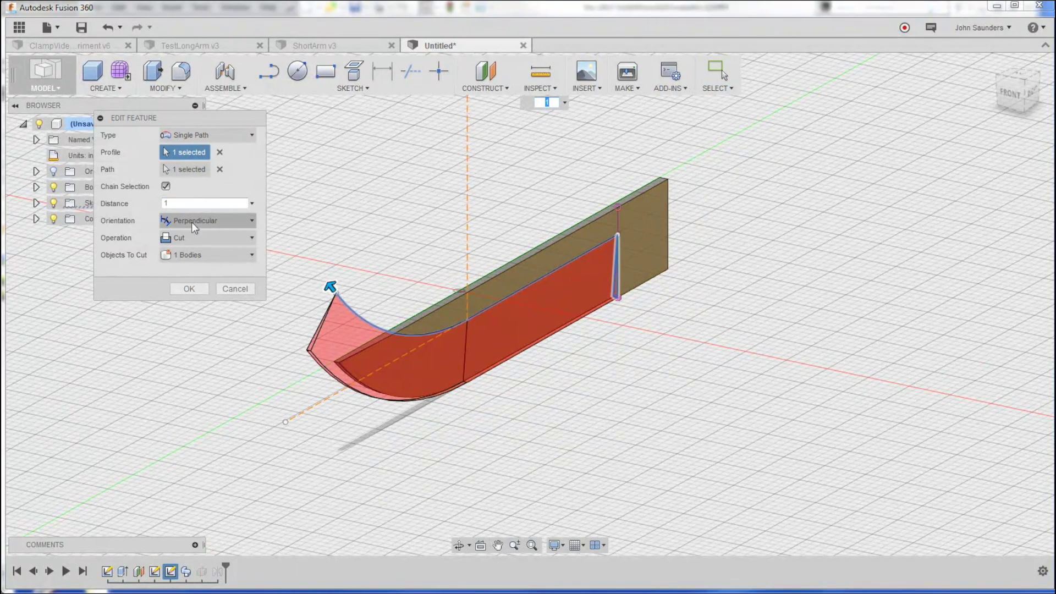
pyautogui.click(178, 221)
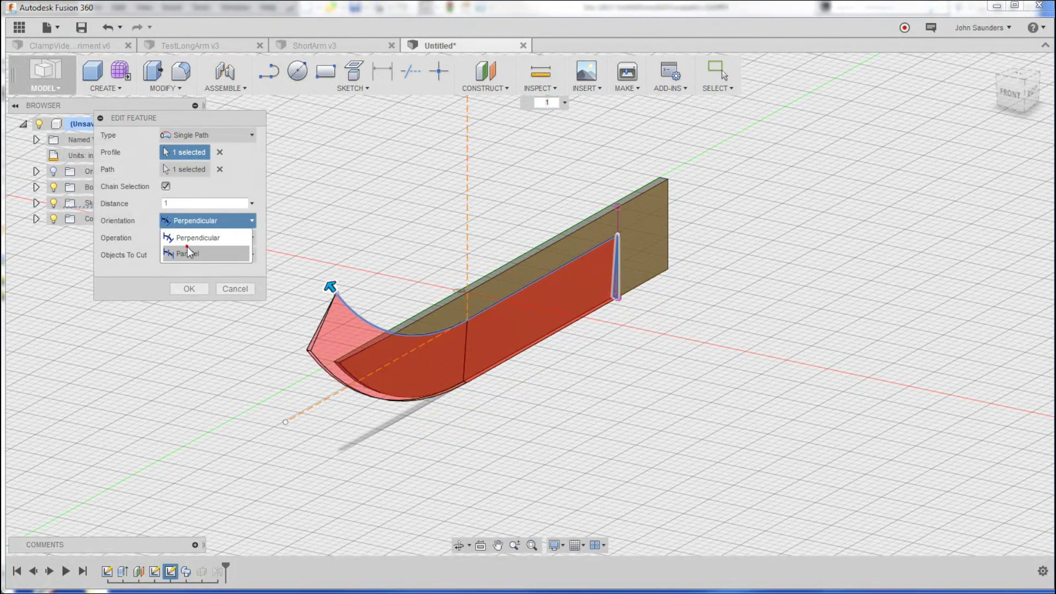
pyautogui.click(189, 253)
pyautogui.keyDown('shift'); pyautogui.moveTo(290, 266); pyautogui.dragTo(629, 263, button='middle'); pyautogui.keyUp('shift')
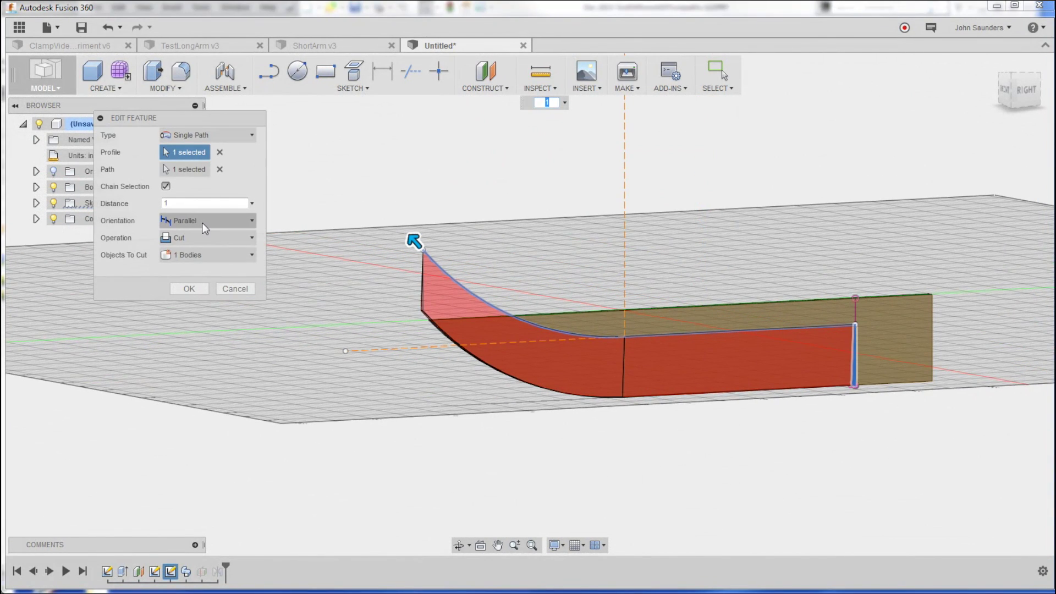
pyautogui.click(203, 223)
pyautogui.click(203, 241)
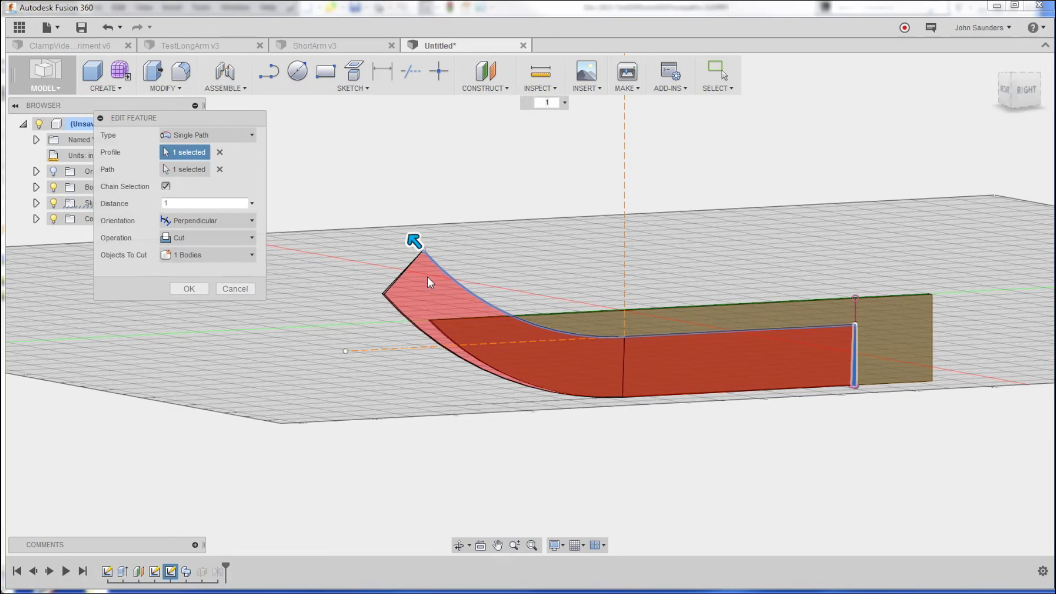
pyautogui.click(201, 221)
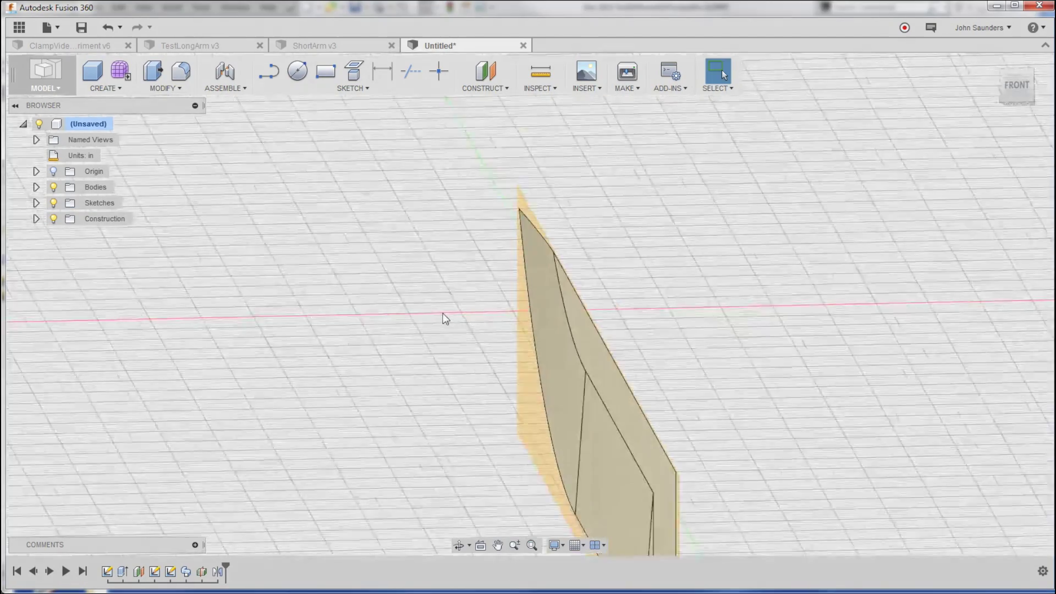
pyautogui.scroll(-2, 441, 315)
pyautogui.keyDown('shift'); pyautogui.moveTo(441, 315); pyautogui.dragTo(352, 159, button='middle'); pyautogui.keyUp('shift')
pyautogui.keyDown('shift'); pyautogui.moveTo(340, 209); pyautogui.dragTo(673, 213, button='middle'); pyautogui.keyUp('shift')
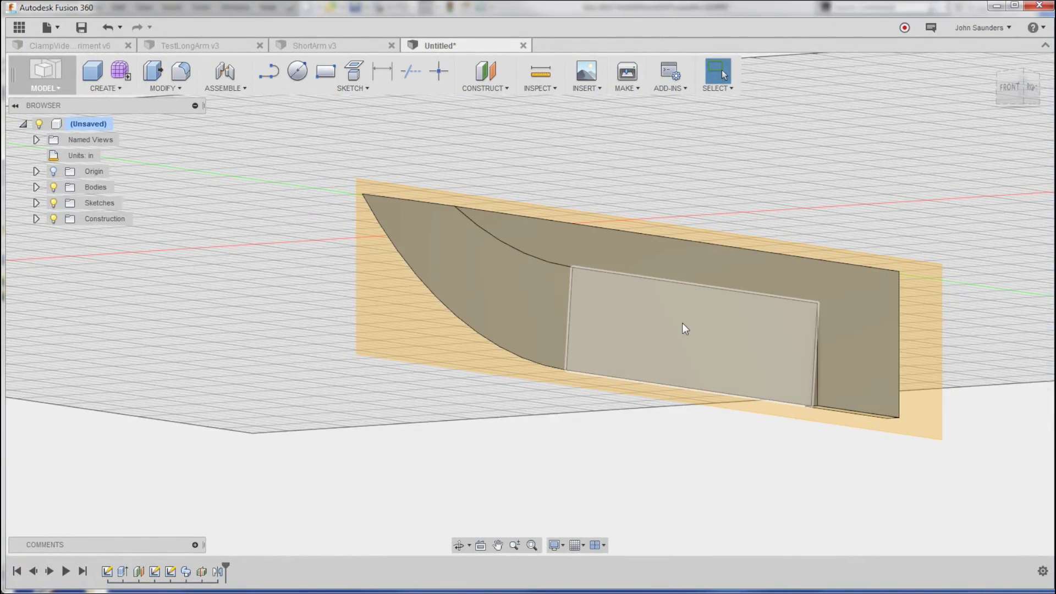
pyautogui.keyDown('shift'); pyautogui.moveTo(682, 322); pyautogui.dragTo(607, 326, button='middle'); pyautogui.keyUp('shift')
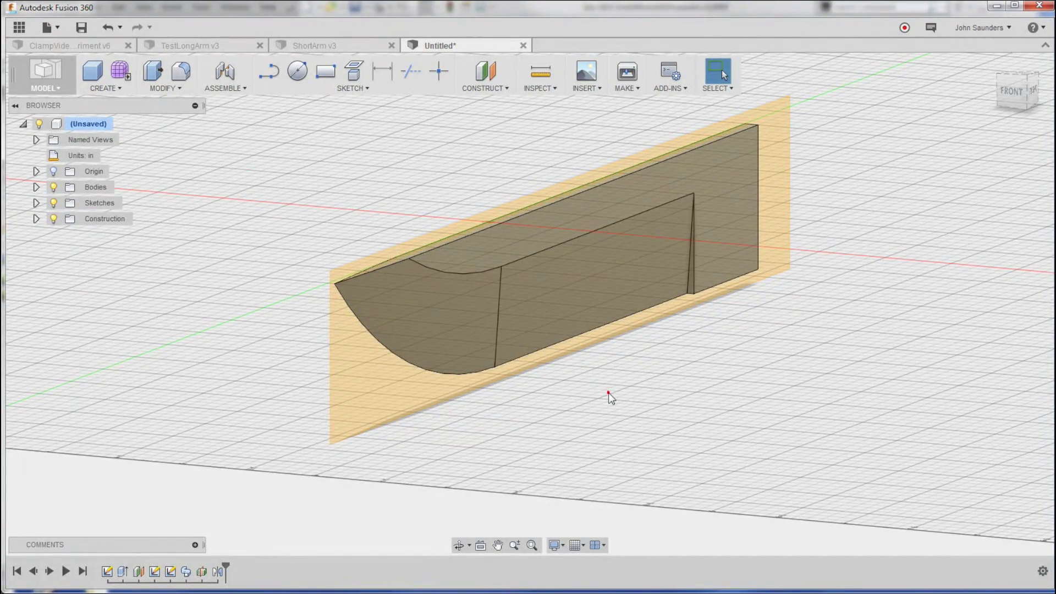